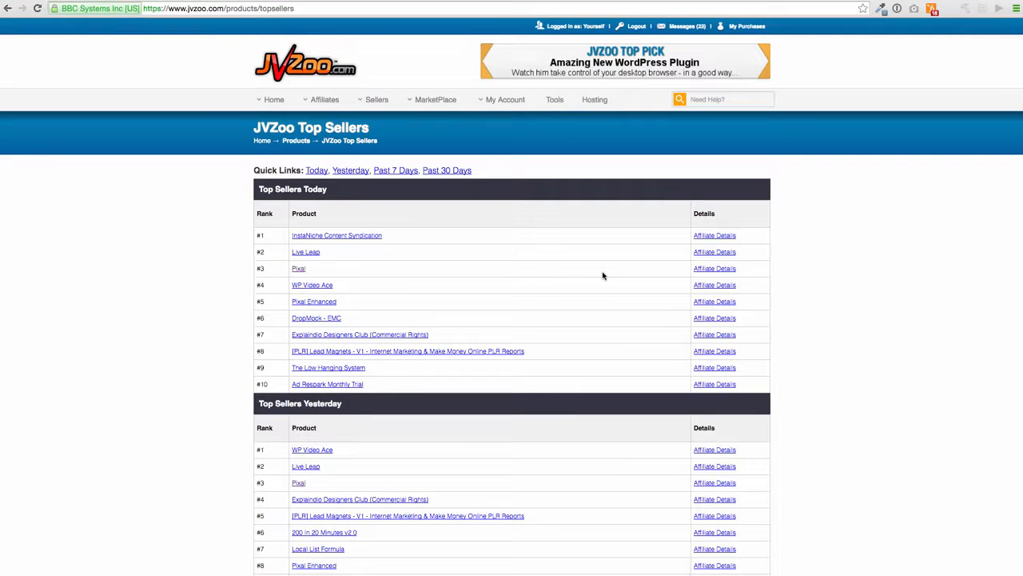
- Follow the Pixal link in JVZoo's Top Sellers Today table to its sales page
{"action": "left_click", "coordinate": [302, 269]}
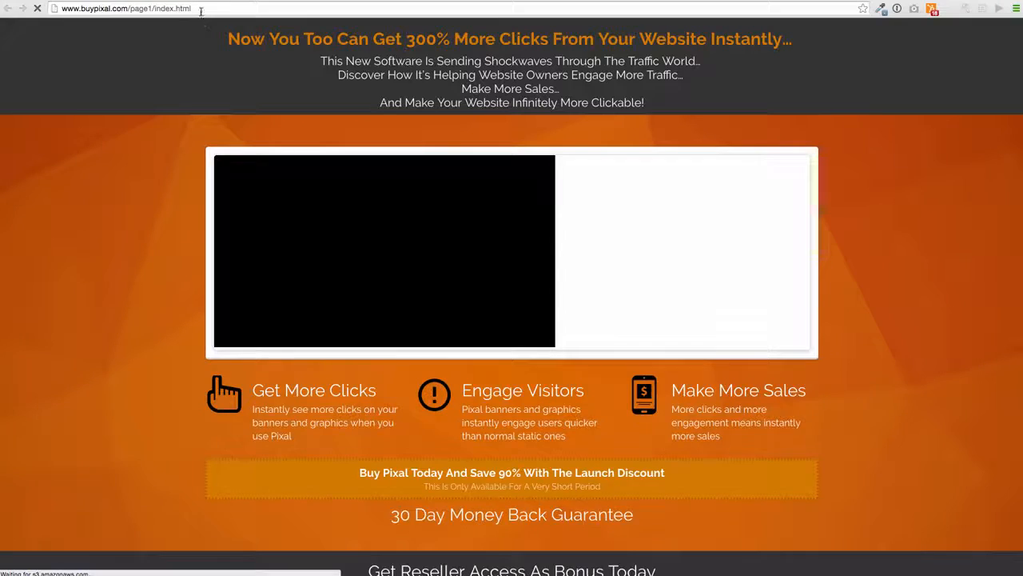
- Copy the buypixal.com URL, play the sales video, and switch to the Revamply dashboard
{"action": "left_click", "coordinate": [201, 9]}
{"action": "key", "text": "ctrl+c"}
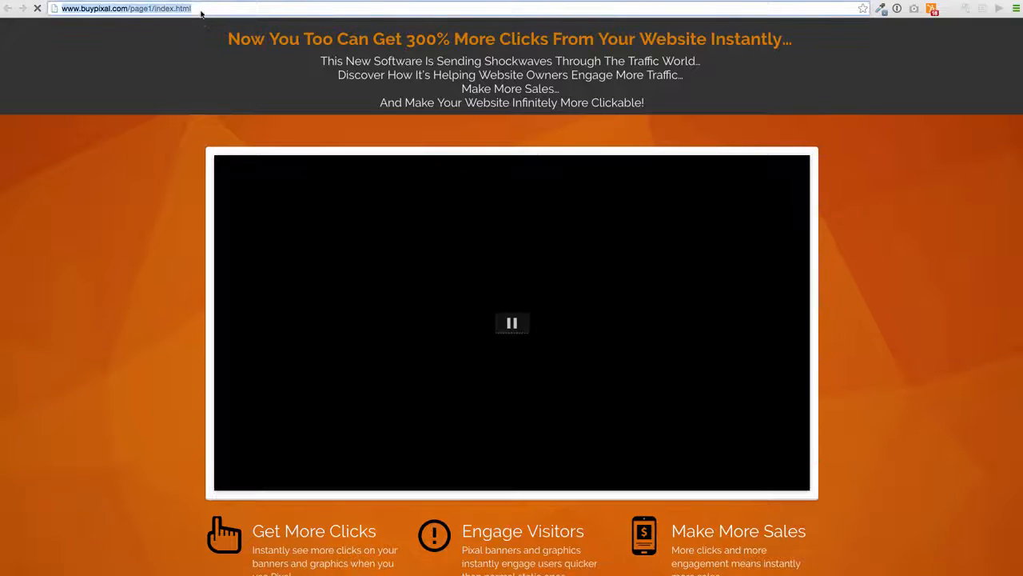
{"action": "left_click", "coordinate": [513, 326]}
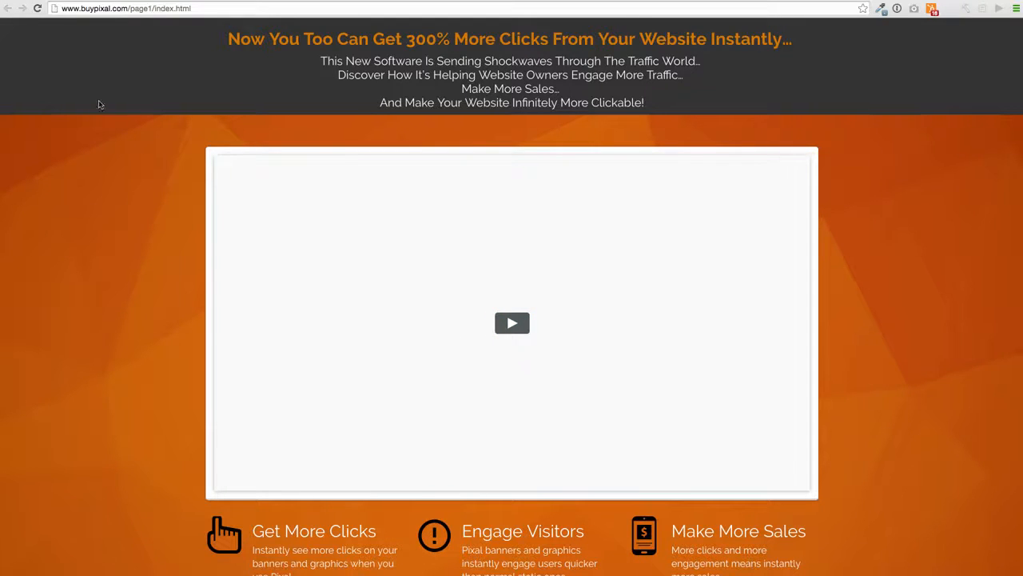
{"action": "mouse_move", "coordinate": [100, 3]}
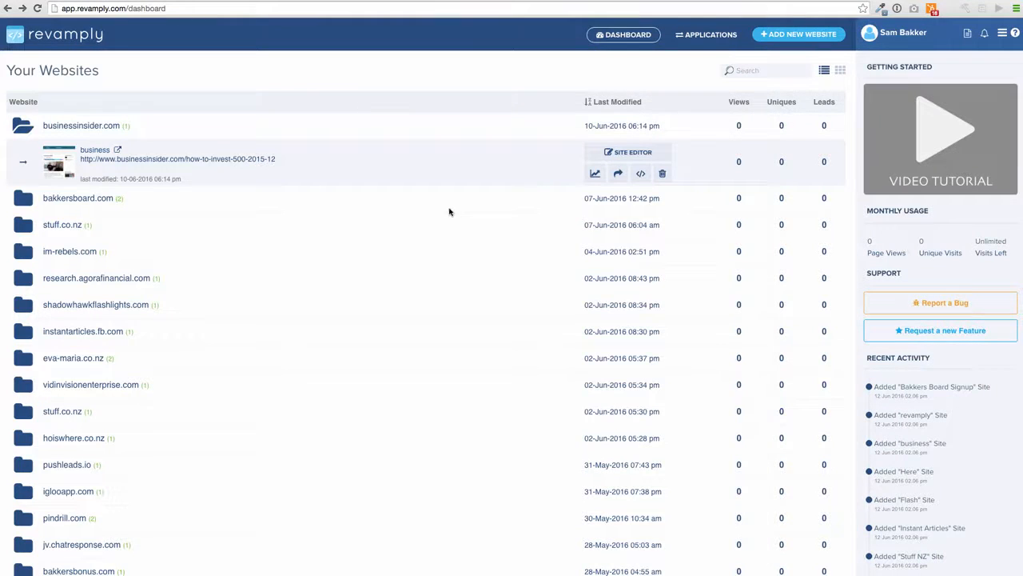
- Create a Revamply site titled 'Pixal' from the pasted buypixal.com URL and open its editor
{"action": "left_click", "coordinate": [808, 36]}
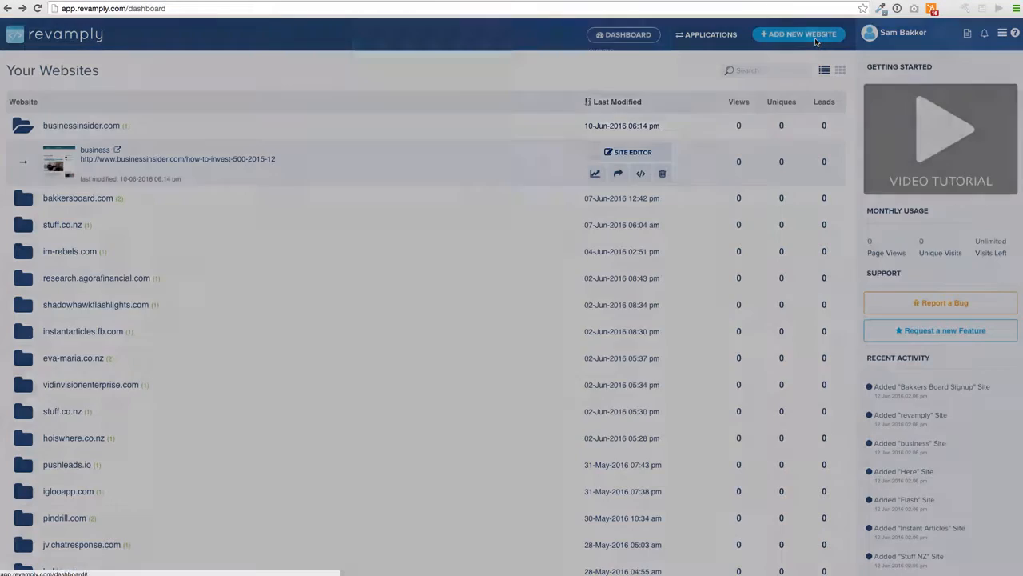
{"action": "triple_click", "coordinate": [418, 132]}
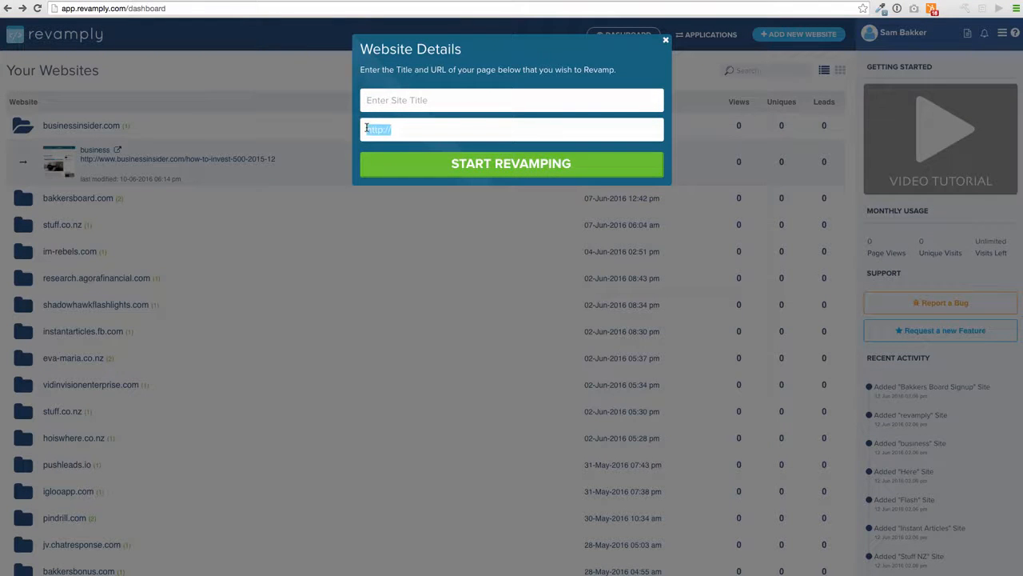
{"action": "key", "text": "ctrl+v"}
{"action": "left_click", "coordinate": [416, 94]}
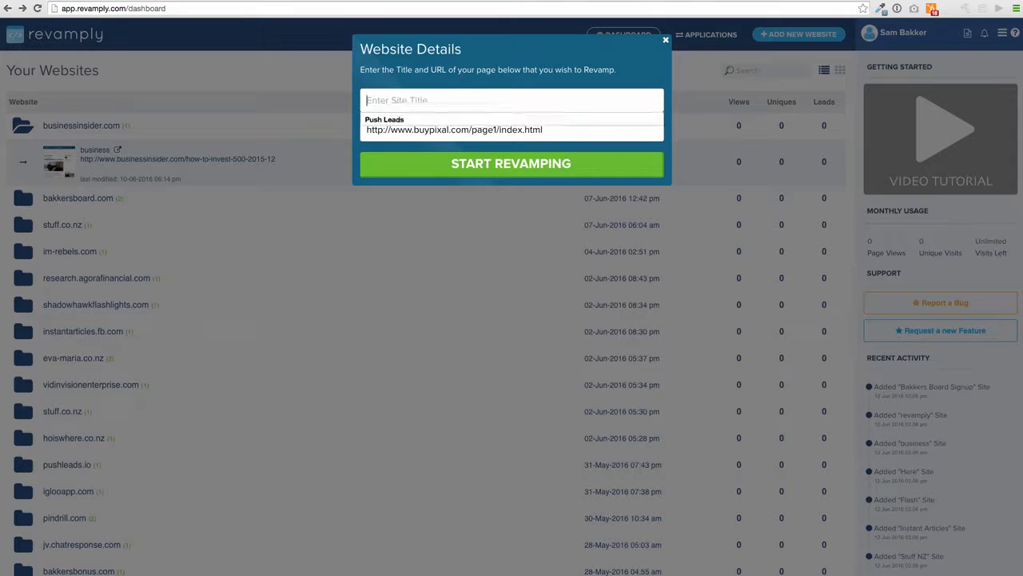
{"action": "type", "text": "Pixal"}
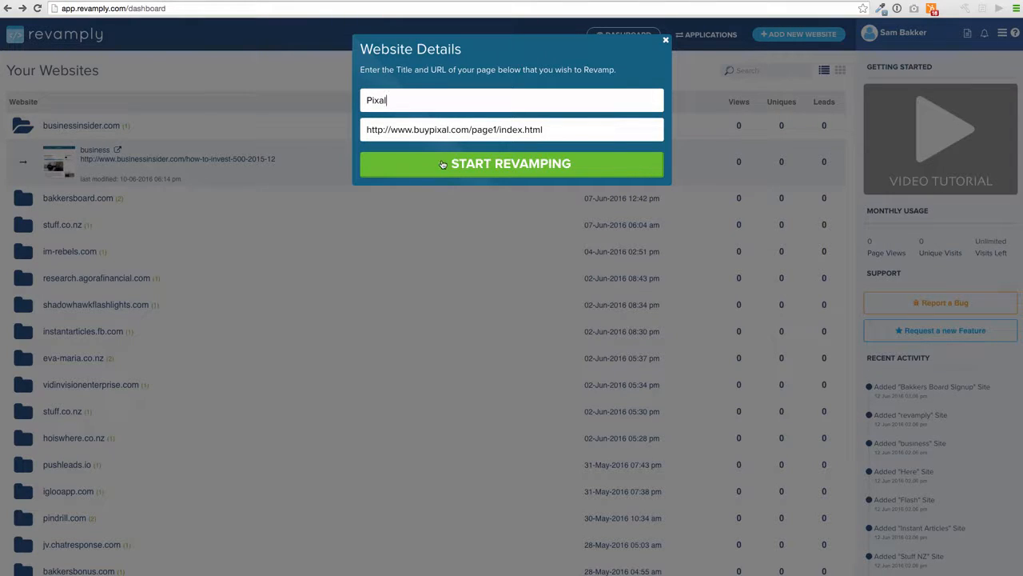
{"action": "left_click", "coordinate": [442, 163]}
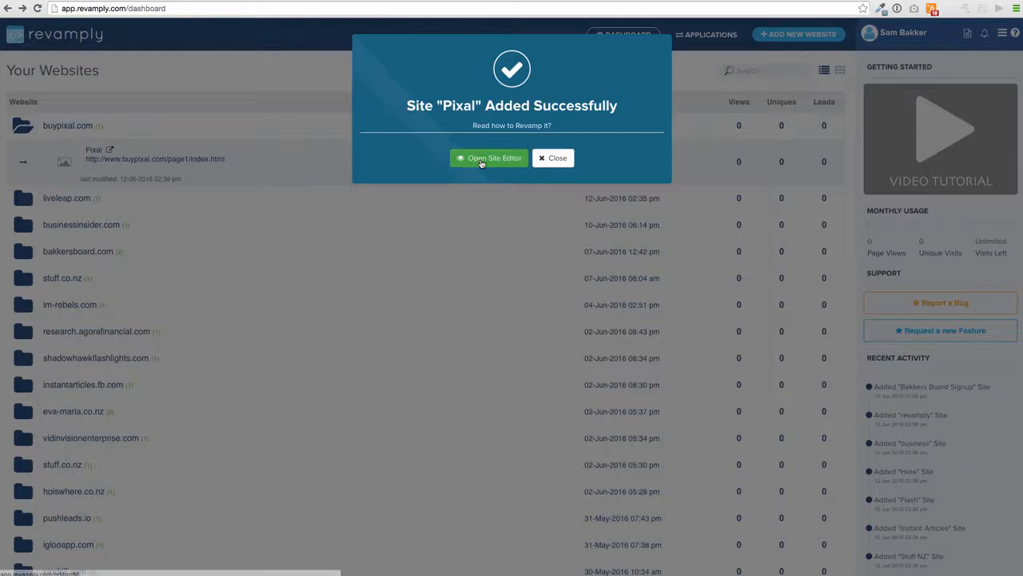
{"action": "left_click", "coordinate": [481, 159]}
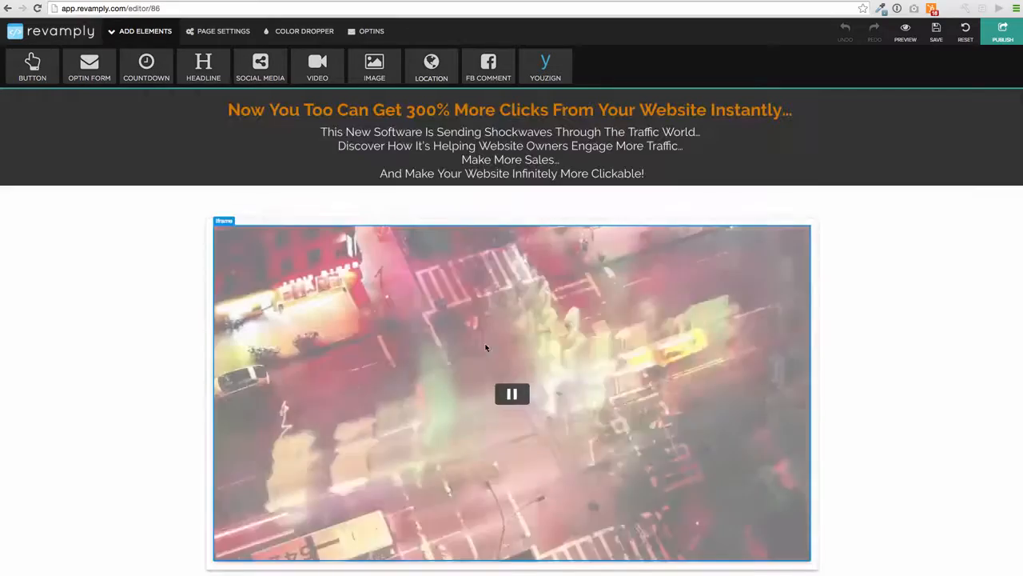
- Change the sales video's iframe URL from autoplay=1 to autoplay=0
{"action": "left_click", "coordinate": [518, 395]}
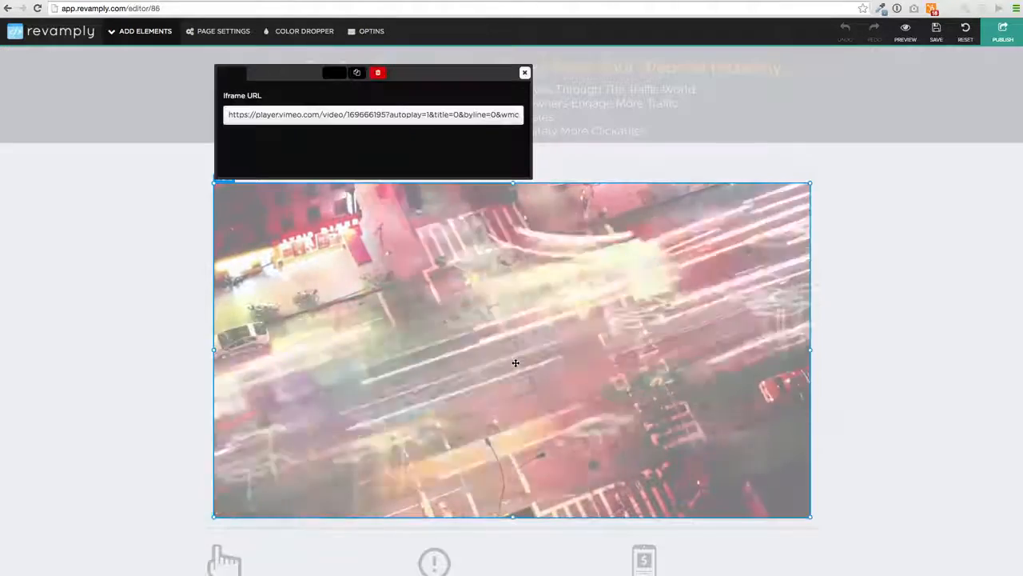
{"action": "left_click", "coordinate": [429, 114]}
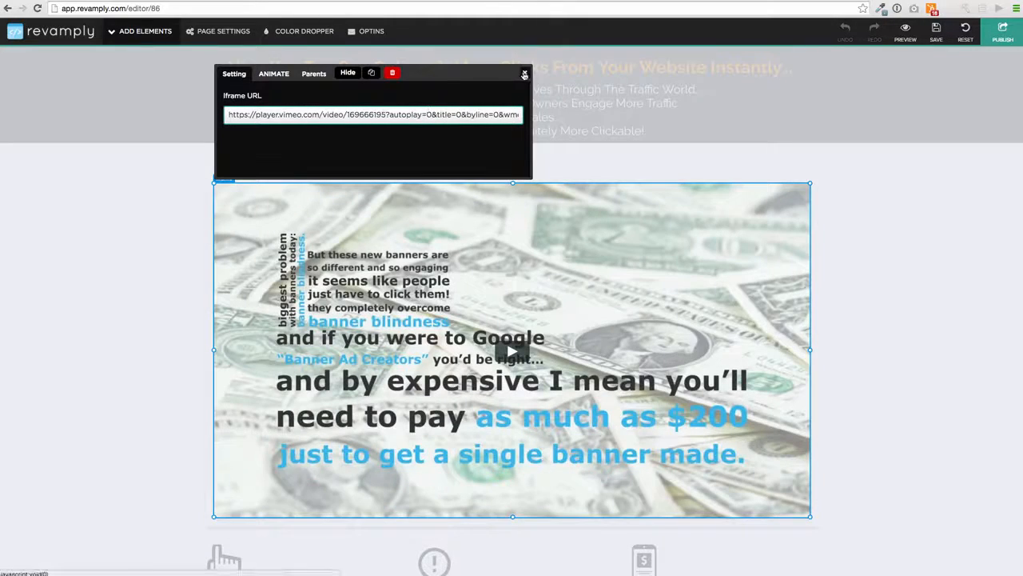
{"action": "left_click", "coordinate": [525, 73]}
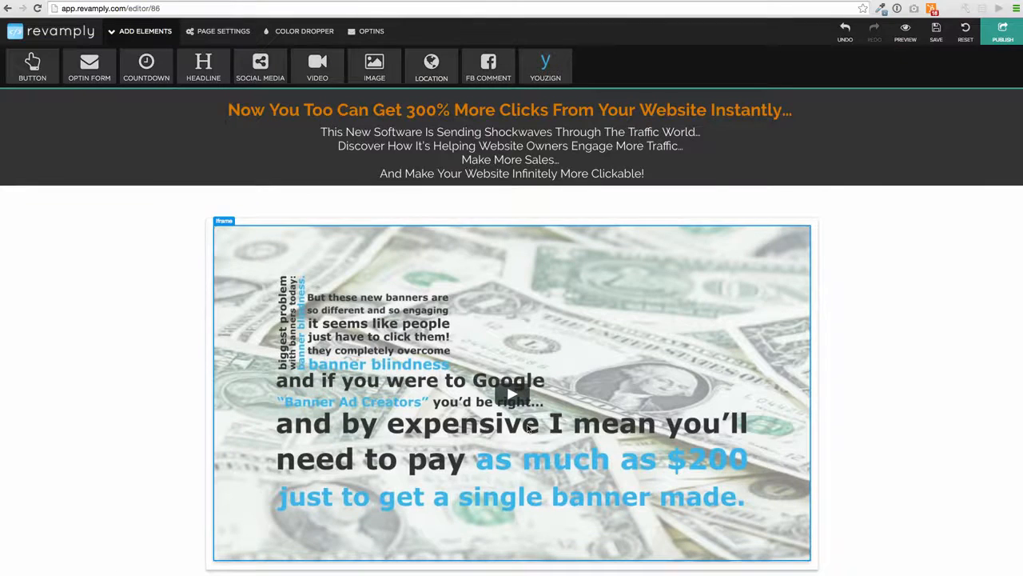
- Inspect the engage-more-traffic subheading's style settings and select its text
{"action": "left_click", "coordinate": [489, 145]}
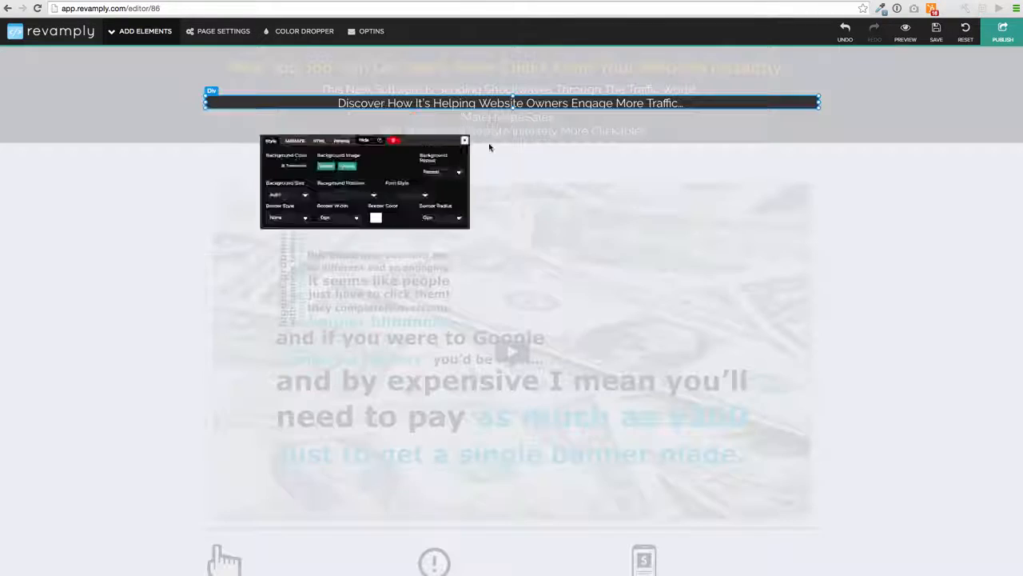
{"action": "left_click", "coordinate": [517, 118]}
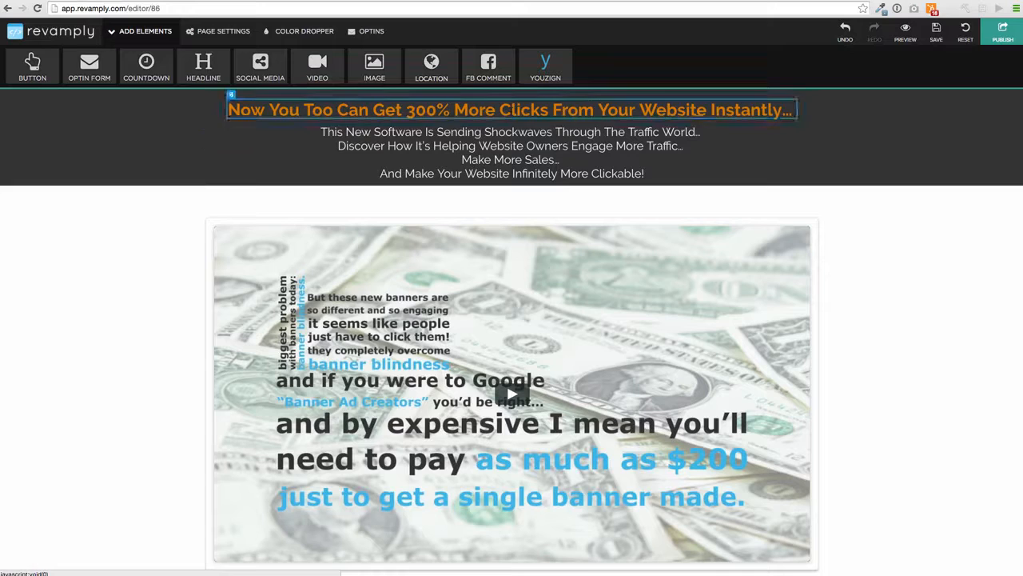
{"action": "double_click", "coordinate": [454, 145]}
{"action": "left_click", "coordinate": [449, 146]}
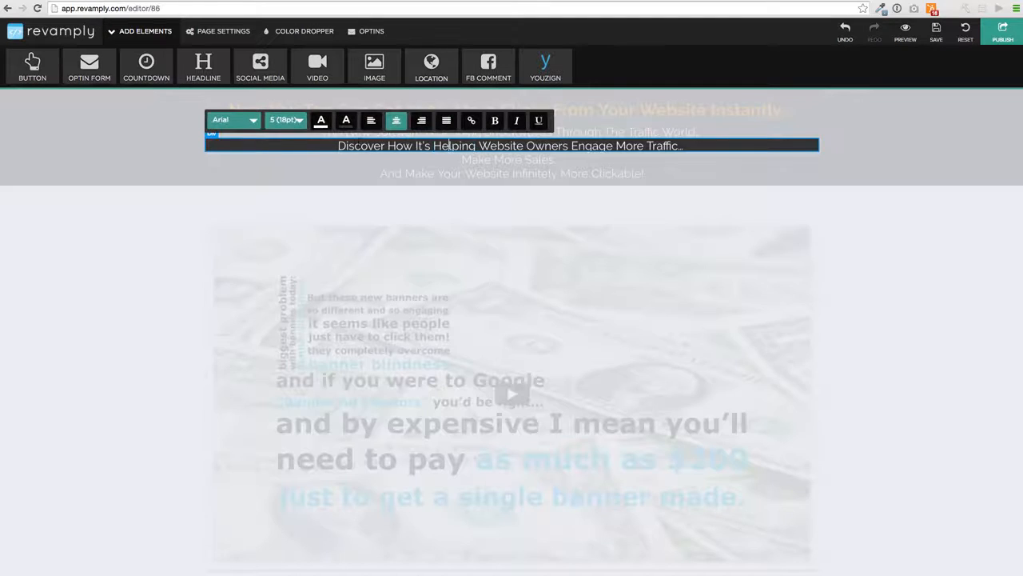
{"action": "left_click_drag", "start_coordinate": [339, 145], "coordinate": [690, 150]}
{"action": "left_click", "coordinate": [651, 327]}
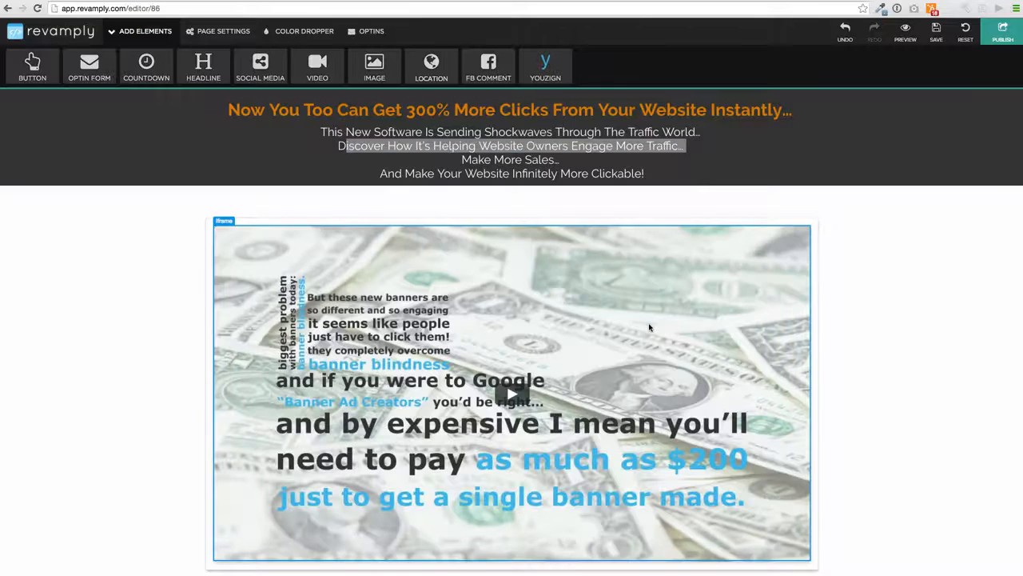
- Inspect the launch-discount subtitle's style settings
{"action": "scroll", "coordinate": [651, 329], "scroll_direction": "down", "scroll_amount": 5}
{"action": "scroll", "coordinate": [651, 330], "scroll_direction": "down", "scroll_amount": 1}
{"action": "left_click", "coordinate": [528, 308]}
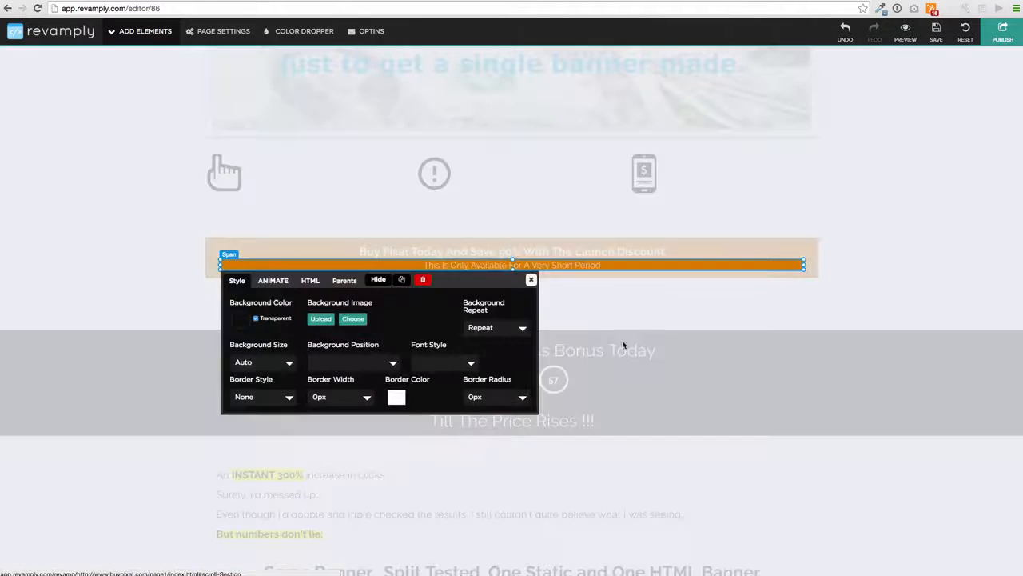
{"action": "left_click", "coordinate": [551, 339]}
{"action": "scroll", "coordinate": [554, 343], "scroll_direction": "down", "scroll_amount": 4}
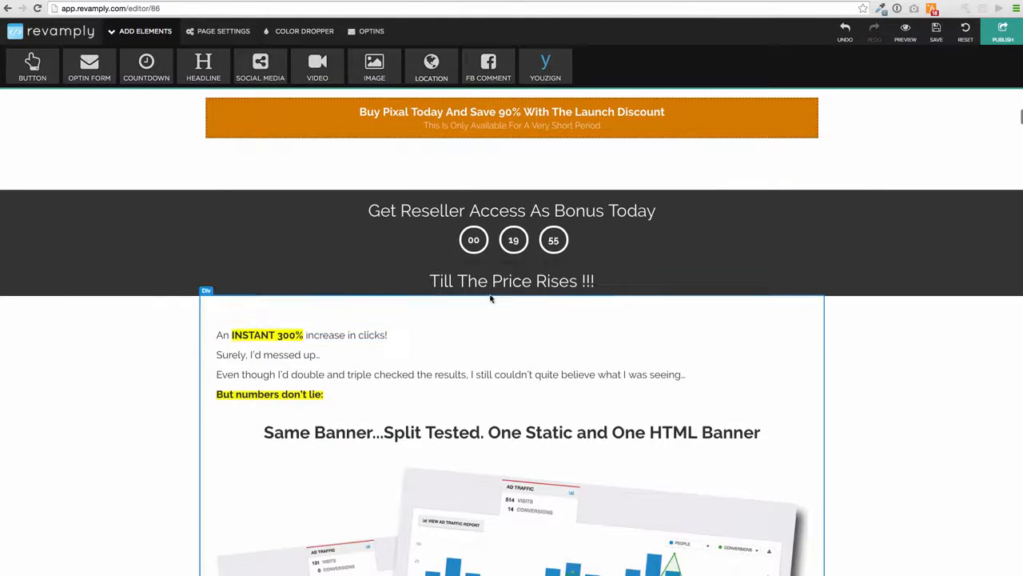
- Nudge the exclamation icon slightly right along the guides and close its image settings
{"action": "scroll", "coordinate": [487, 331], "scroll_direction": "up", "scroll_amount": 3}
{"action": "scroll", "coordinate": [487, 331], "scroll_direction": "up", "scroll_amount": 1}
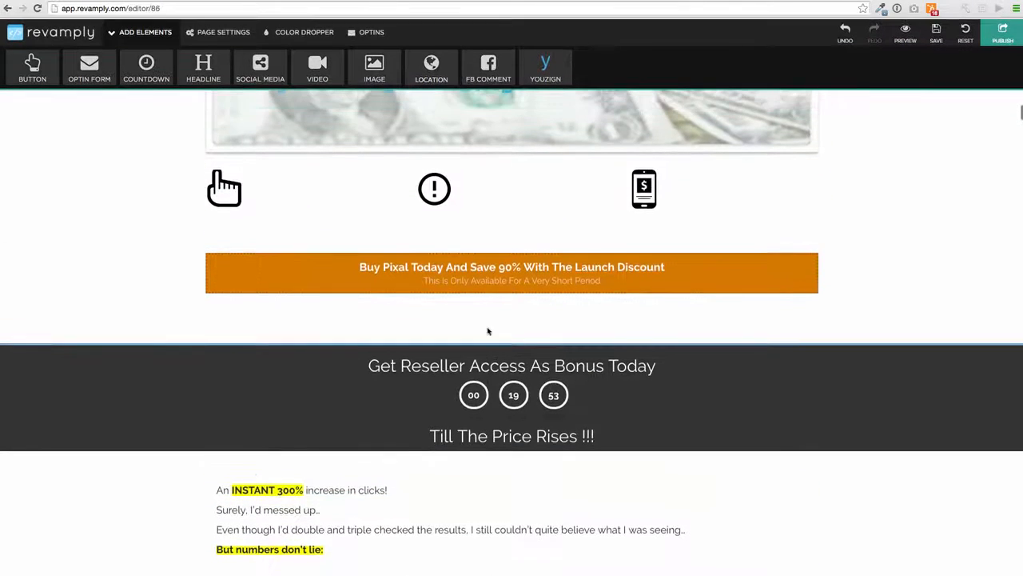
{"action": "left_click", "coordinate": [435, 199]}
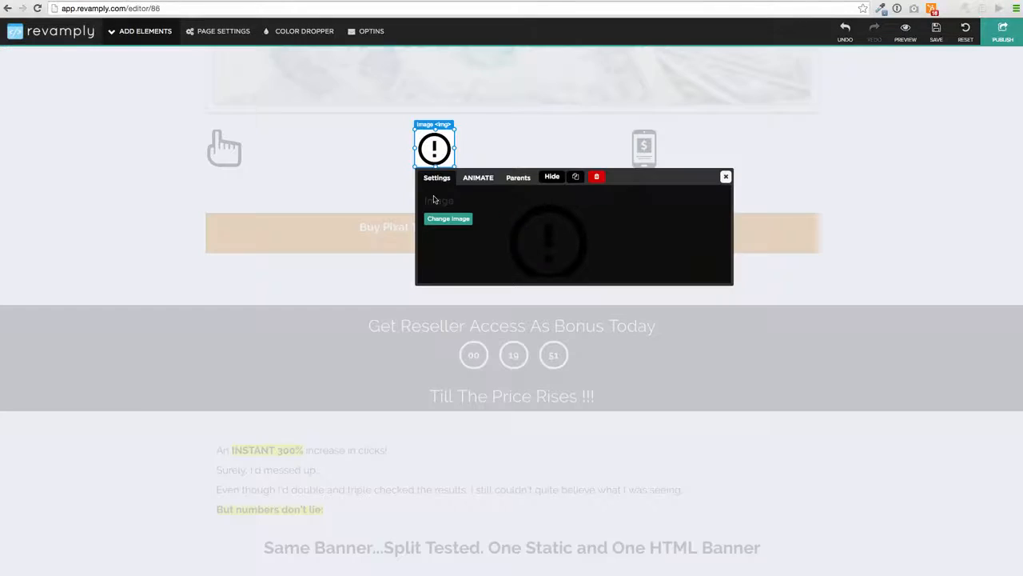
{"action": "mouse_move", "coordinate": [435, 149]}
{"action": "left_mouse_down"}
{"action": "mouse_move", "coordinate": [520, 149]}
{"action": "mouse_move", "coordinate": [438, 148]}
{"action": "left_mouse_up"}
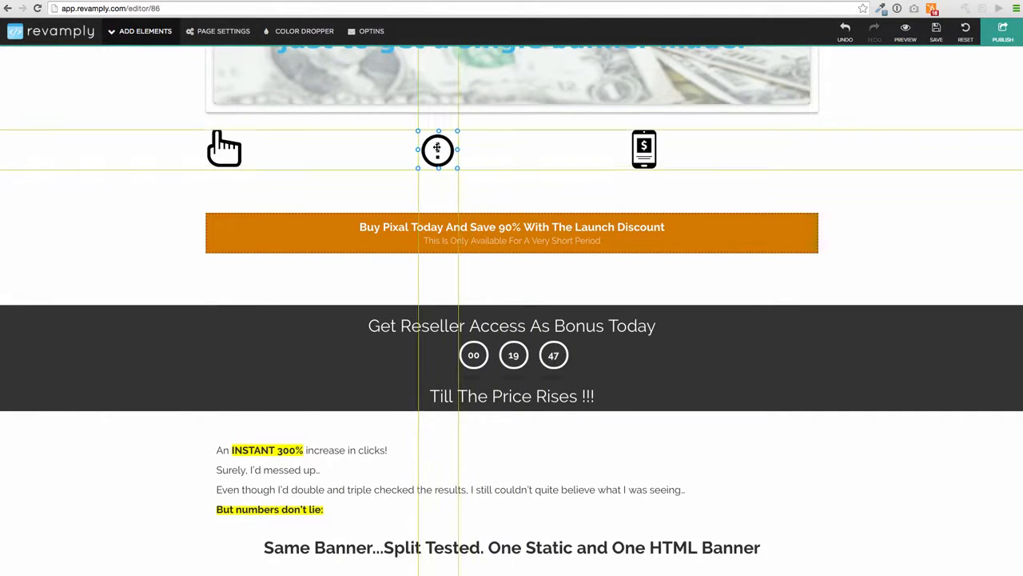
{"action": "left_click", "coordinate": [437, 148]}
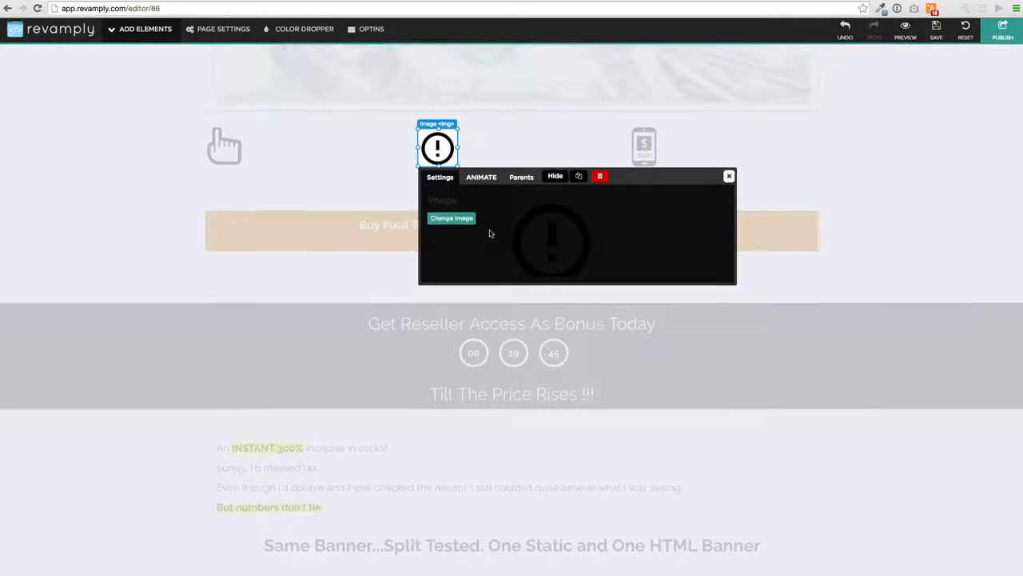
{"action": "left_click", "coordinate": [514, 325]}
{"action": "scroll", "coordinate": [501, 408], "scroll_direction": "down", "scroll_amount": 3}
{"action": "scroll", "coordinate": [501, 409], "scroll_direction": "down", "scroll_amount": 3}
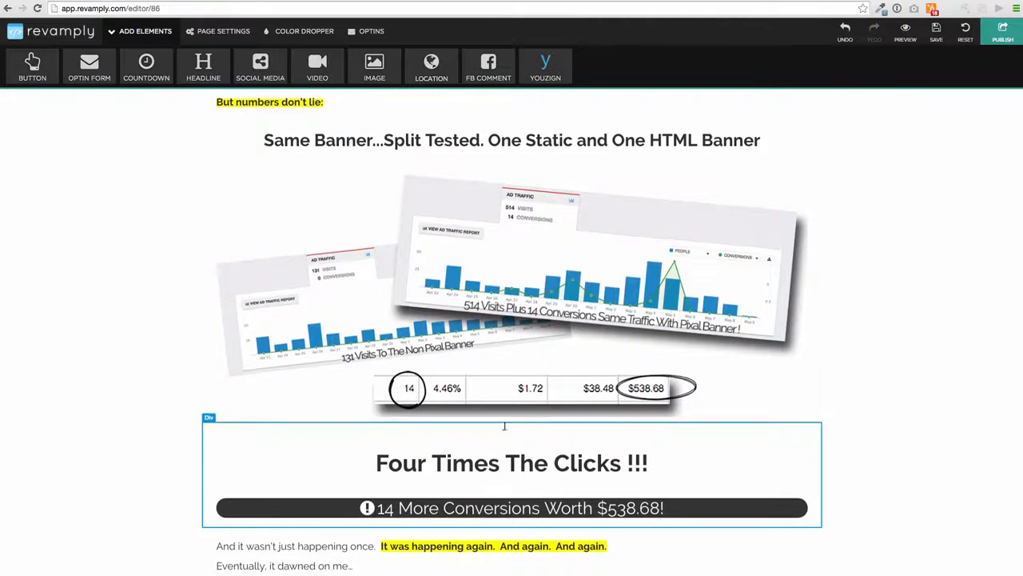
{"action": "scroll", "coordinate": [501, 415], "scroll_direction": "down", "scroll_amount": 4}
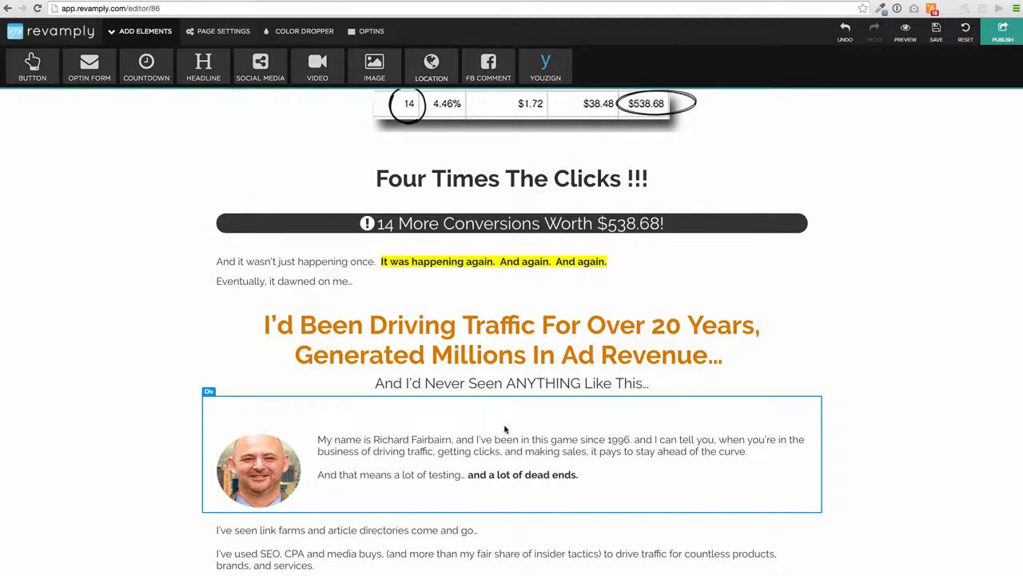
{"action": "scroll", "coordinate": [468, 384], "scroll_direction": "down", "scroll_amount": 2}
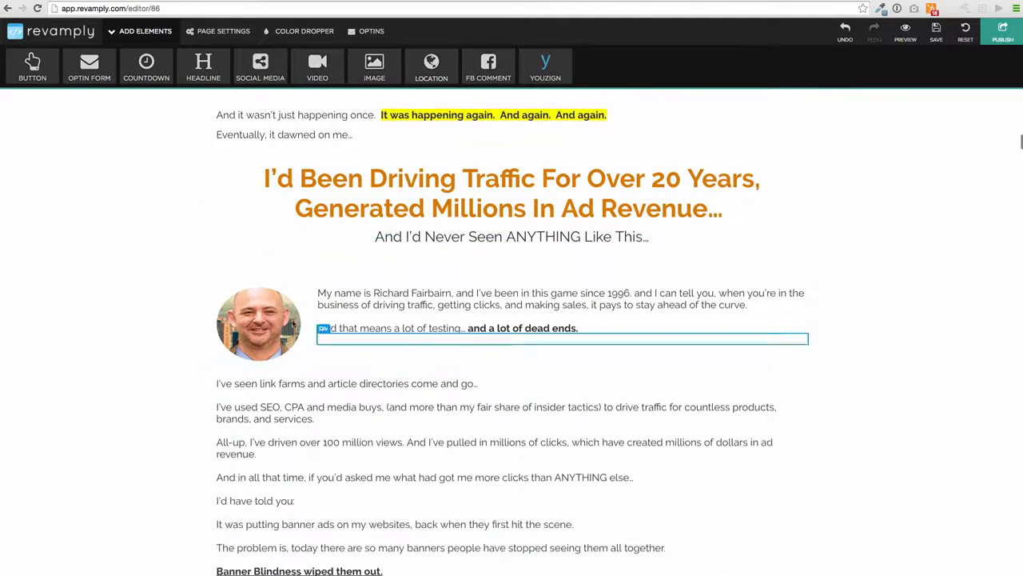
- Swap the author portrait for a different headshot
{"action": "left_click", "coordinate": [274, 316]}
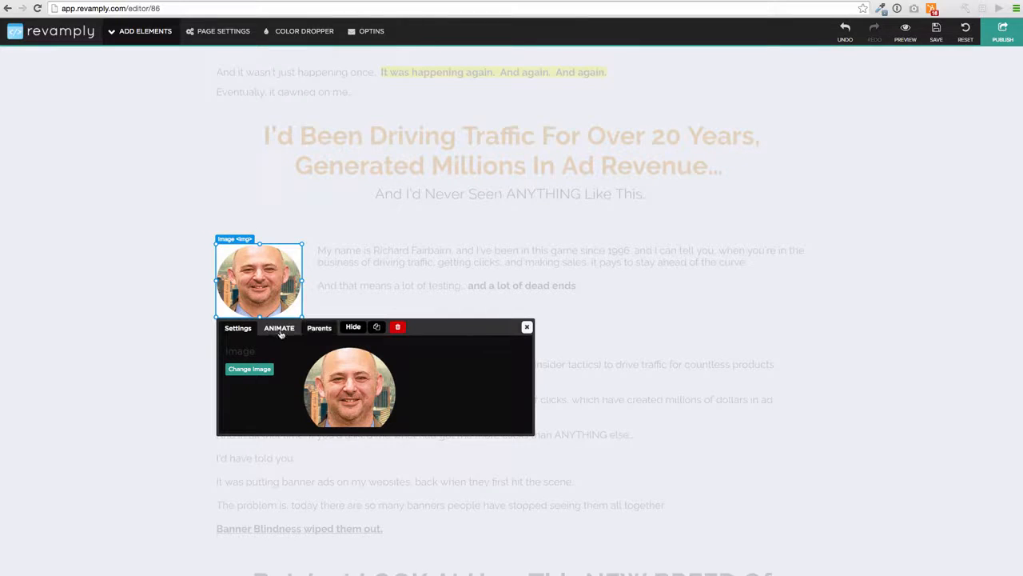
{"action": "left_click", "coordinate": [249, 369]}
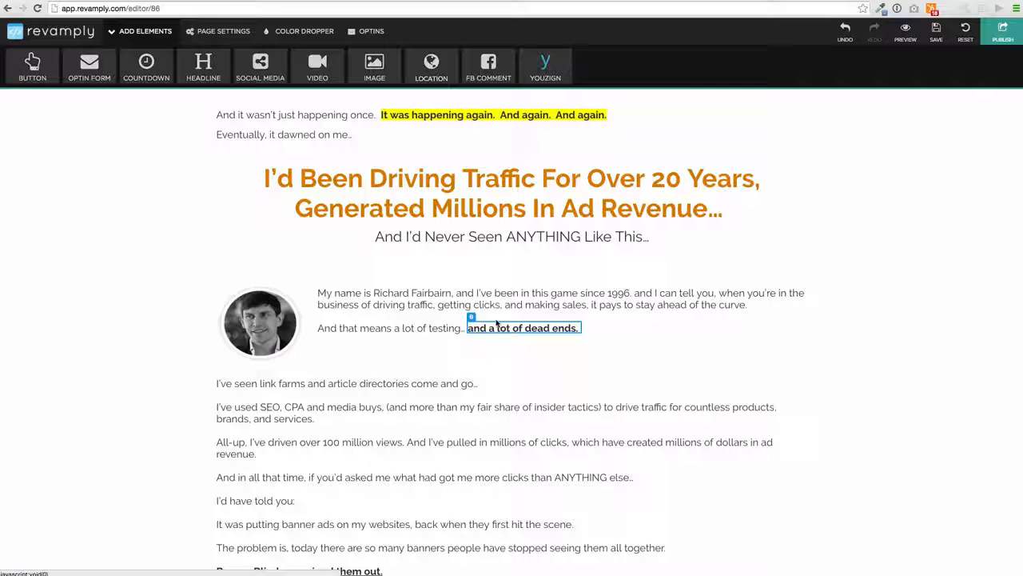
{"action": "left_click", "coordinate": [527, 326]}
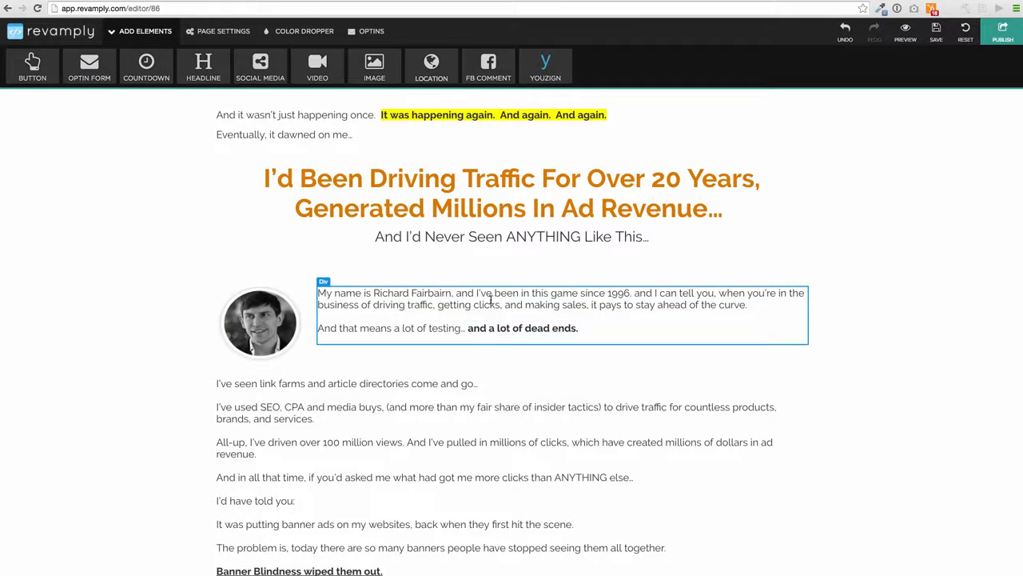
- Replace the existing name in the author bio paragraph with the new author's name
{"action": "double_click", "coordinate": [486, 304]}
{"action": "left_click_drag", "start_coordinate": [452, 293], "coordinate": [375, 293]}
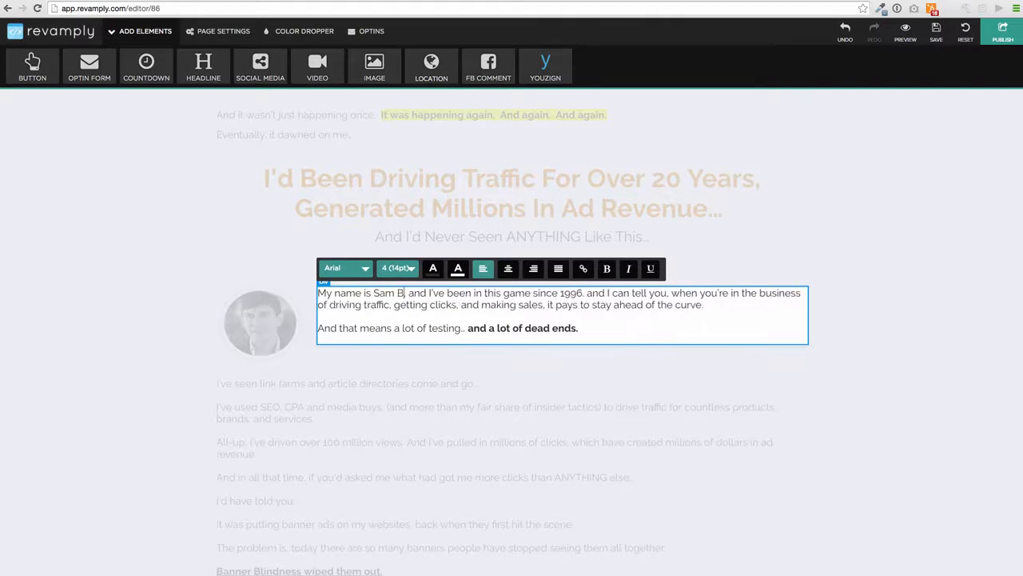
{"action": "left_click", "coordinate": [486, 370]}
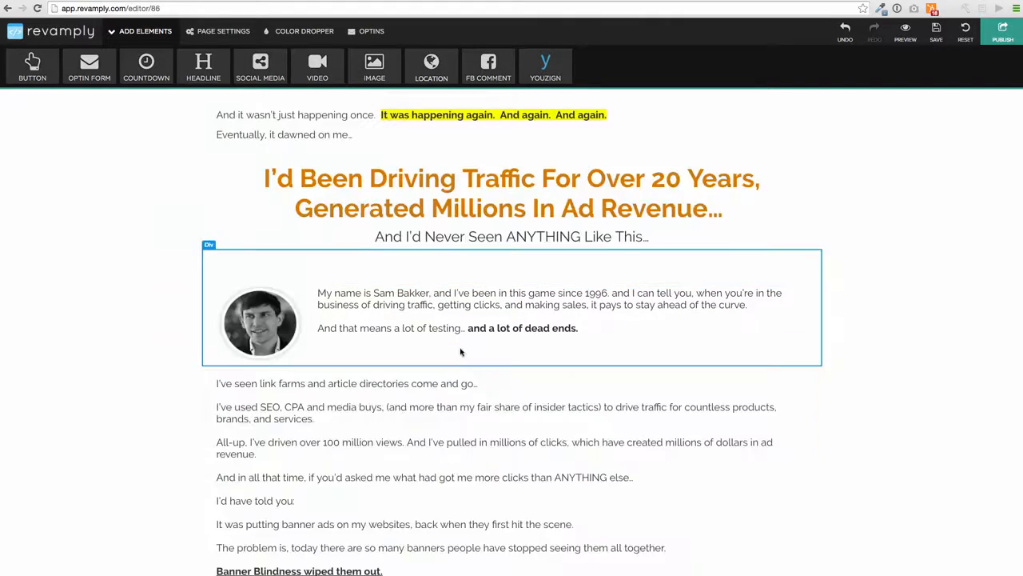
{"action": "scroll", "coordinate": [464, 352], "scroll_direction": "down", "scroll_amount": 15}
{"action": "scroll", "coordinate": [464, 353], "scroll_direction": "down", "scroll_amount": 20}
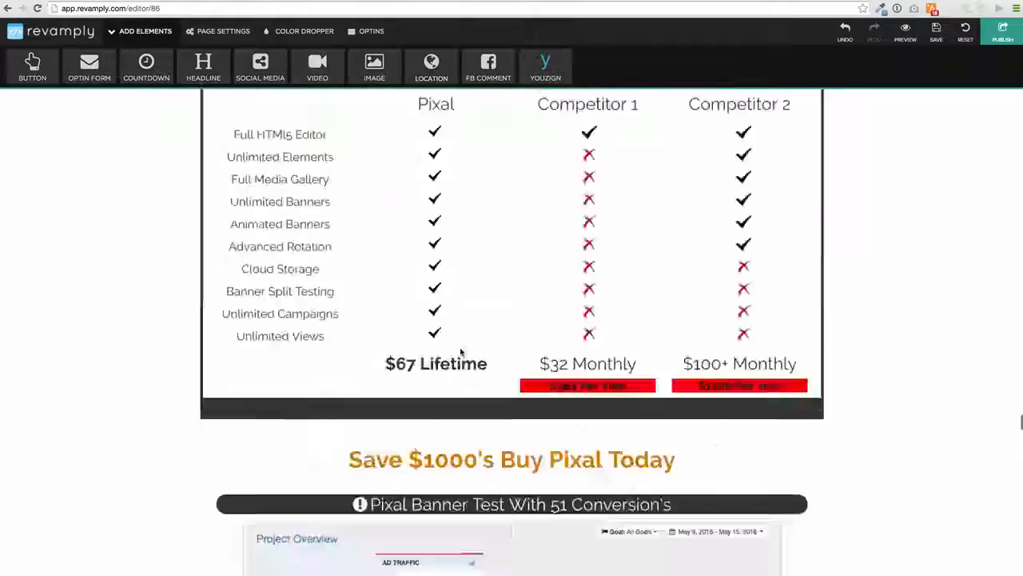
{"action": "scroll", "coordinate": [462, 344], "scroll_direction": "up", "scroll_amount": 15}
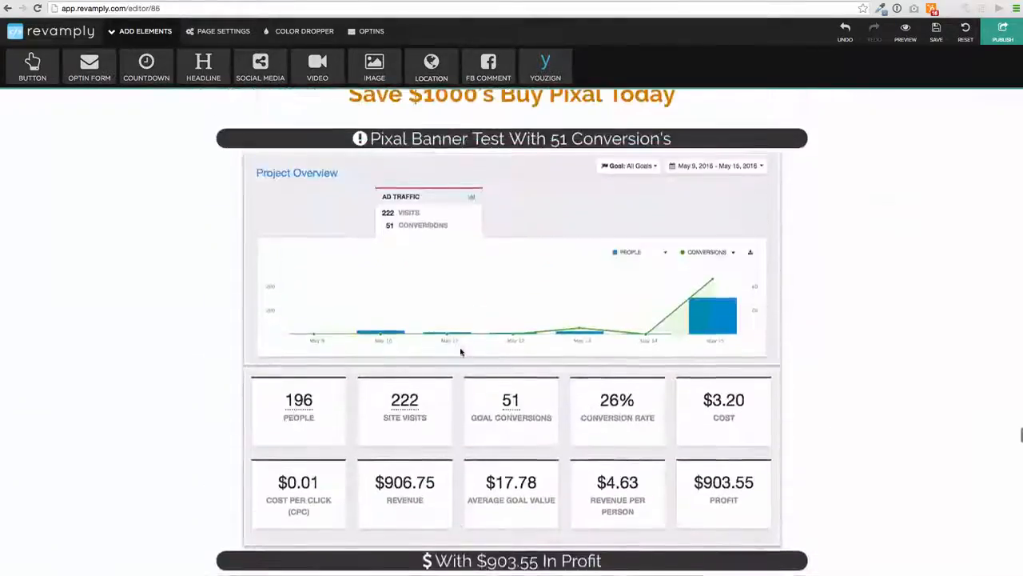
{"action": "scroll", "coordinate": [462, 242], "scroll_direction": "up", "scroll_amount": 7}
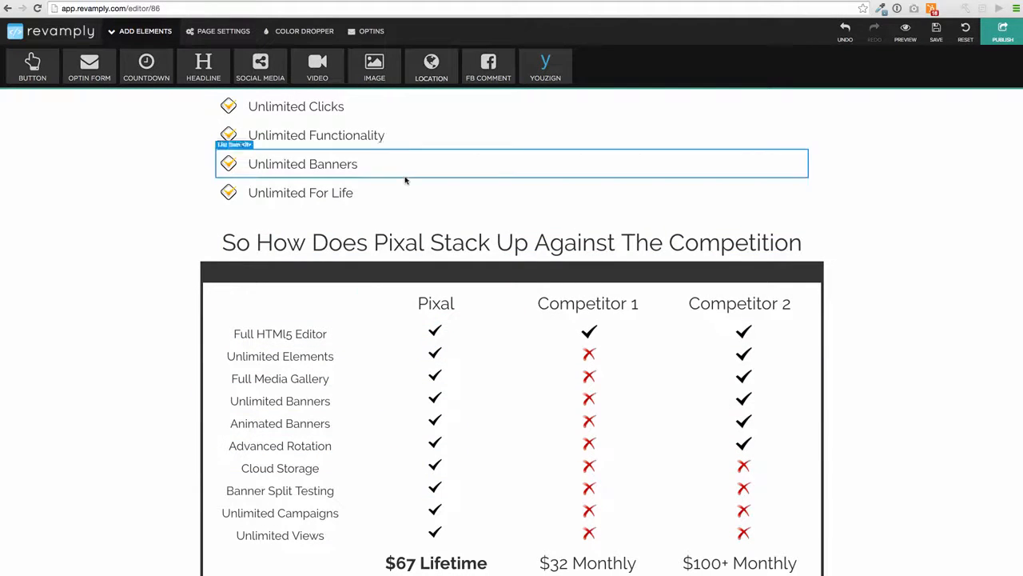
{"action": "left_click", "coordinate": [428, 263]}
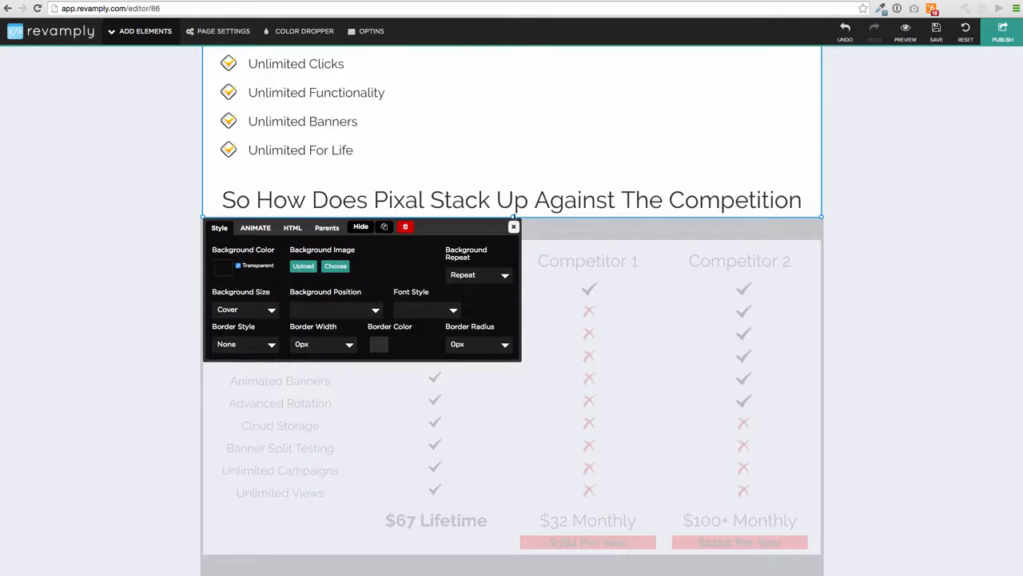
{"action": "left_click", "coordinate": [513, 226]}
{"action": "mouse_move", "coordinate": [512, 216]}
{"action": "left_mouse_down"}
{"action": "mouse_move", "coordinate": [499, 417]}
{"action": "mouse_move", "coordinate": [520, 236]}
{"action": "mouse_move", "coordinate": [513, 300]}
{"action": "mouse_move", "coordinate": [500, 227]}
{"action": "left_mouse_up"}
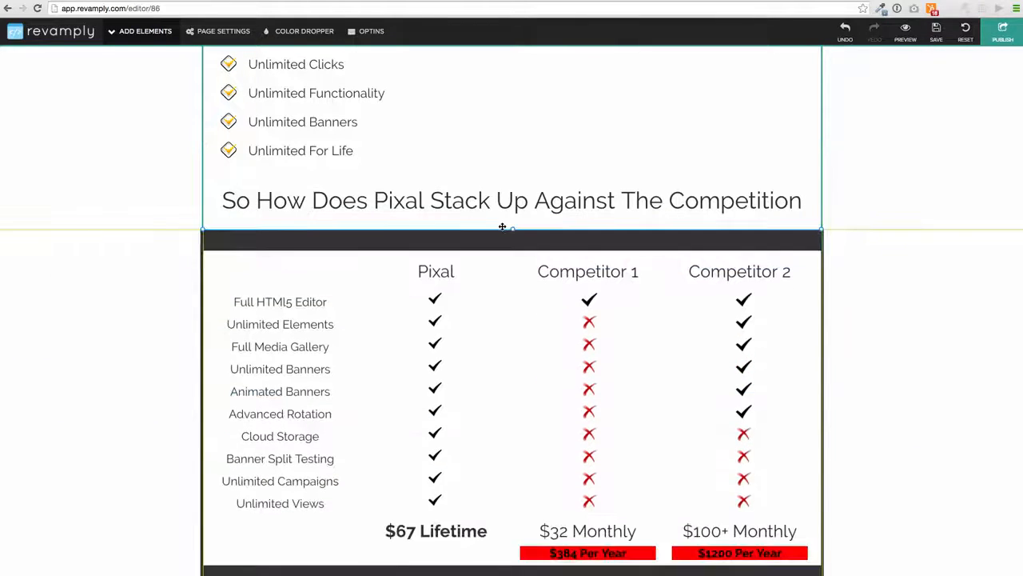
{"action": "left_click", "coordinate": [501, 228]}
{"action": "left_click", "coordinate": [515, 238]}
{"action": "scroll", "coordinate": [518, 241], "scroll_direction": "up", "scroll_amount": 20}
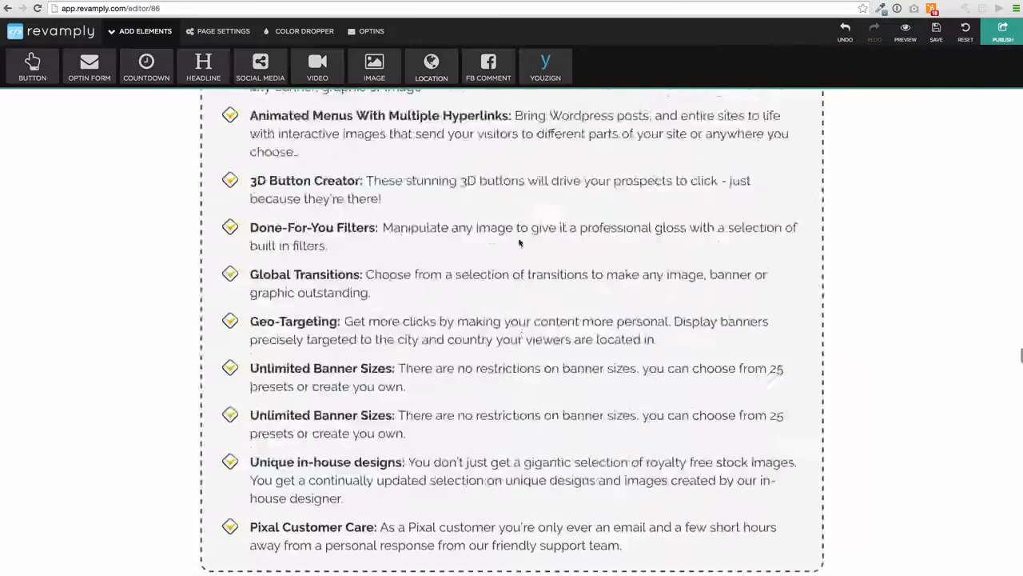
{"action": "scroll", "coordinate": [520, 241], "scroll_direction": "up", "scroll_amount": 10}
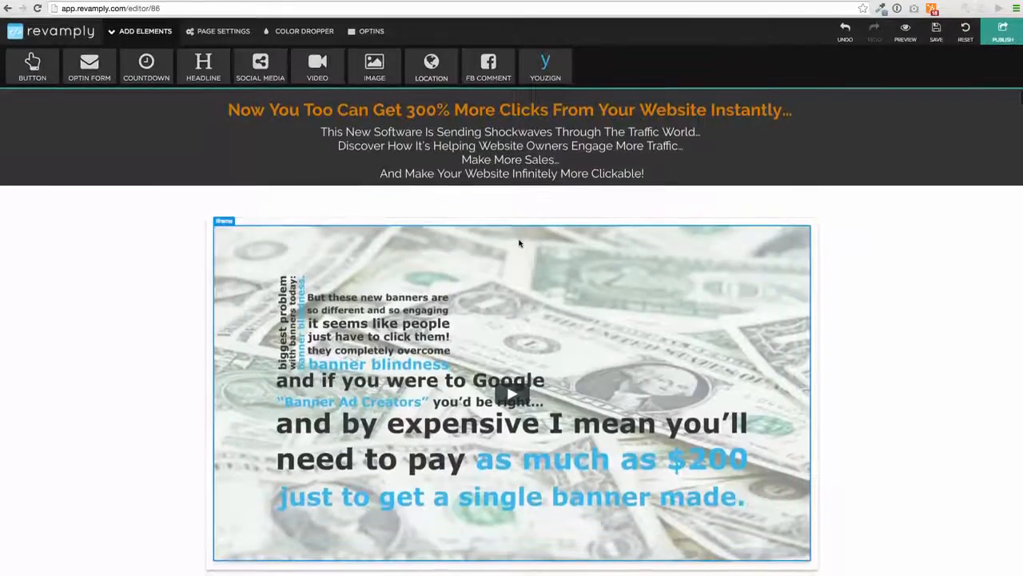
{"action": "scroll", "coordinate": [518, 243], "scroll_direction": "down", "scroll_amount": 4}
{"action": "scroll", "coordinate": [518, 242], "scroll_direction": "down", "scroll_amount": 4}
{"action": "scroll", "coordinate": [518, 243], "scroll_direction": "up", "scroll_amount": 6}
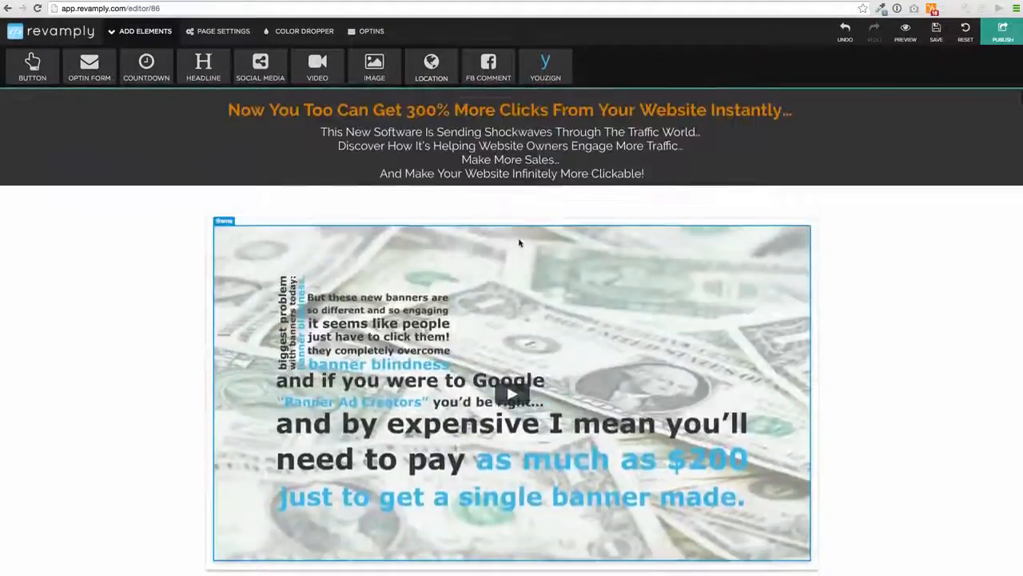
{"action": "scroll", "coordinate": [519, 243], "scroll_direction": "down", "scroll_amount": 4}
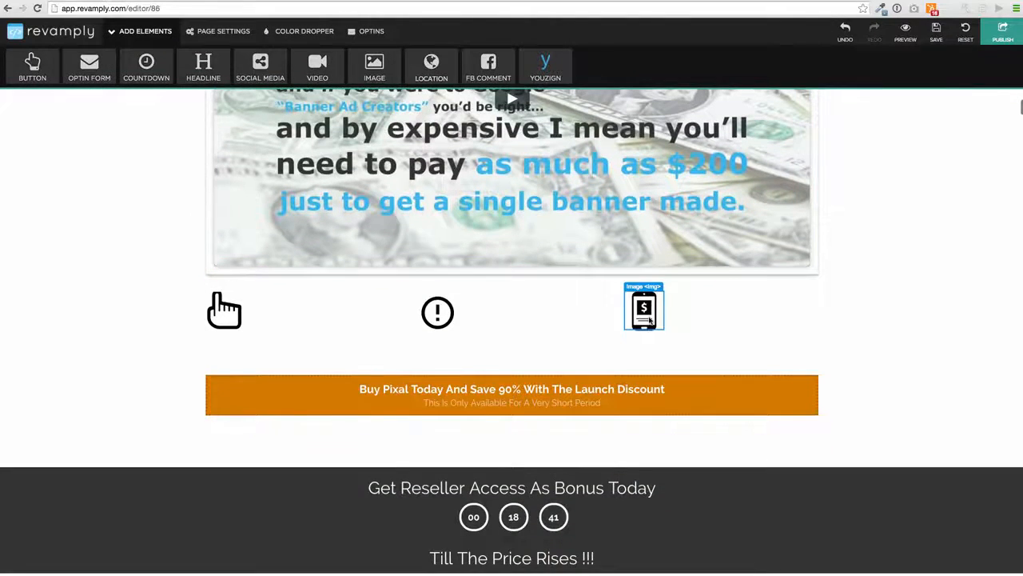
{"action": "left_click", "coordinate": [643, 312]}
- Delete the phone, exclamation and hand icons below the video
{"action": "left_click", "coordinate": [527, 297]}
{"action": "left_click", "coordinate": [436, 310]}
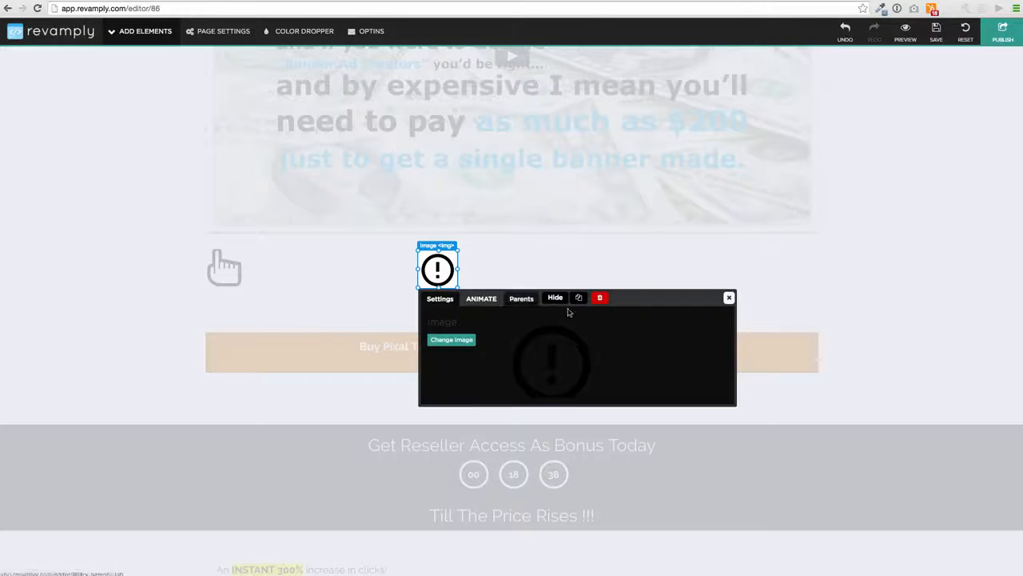
{"action": "left_click", "coordinate": [600, 298]}
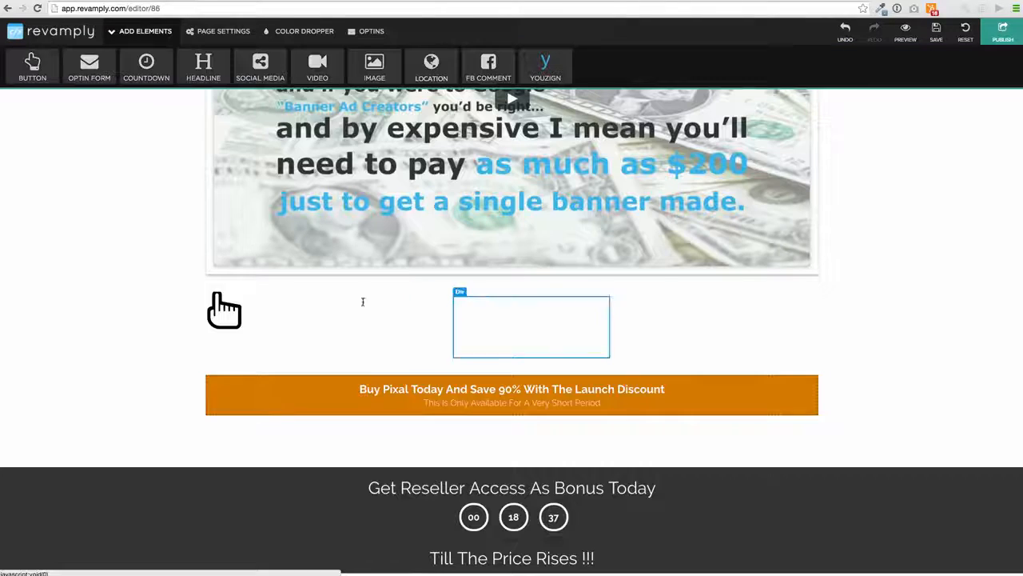
{"action": "left_click", "coordinate": [224, 310]}
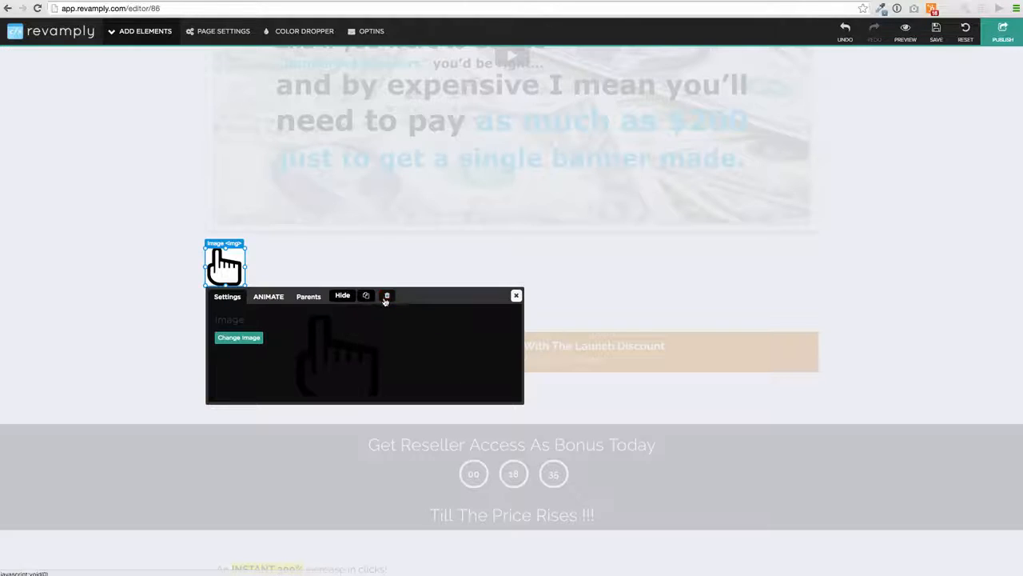
{"action": "left_click", "coordinate": [386, 296]}
- Delete the old countdown circles from the reseller section and show the countdown templates
{"action": "scroll", "coordinate": [392, 44], "scroll_direction": "up", "scroll_amount": 4}
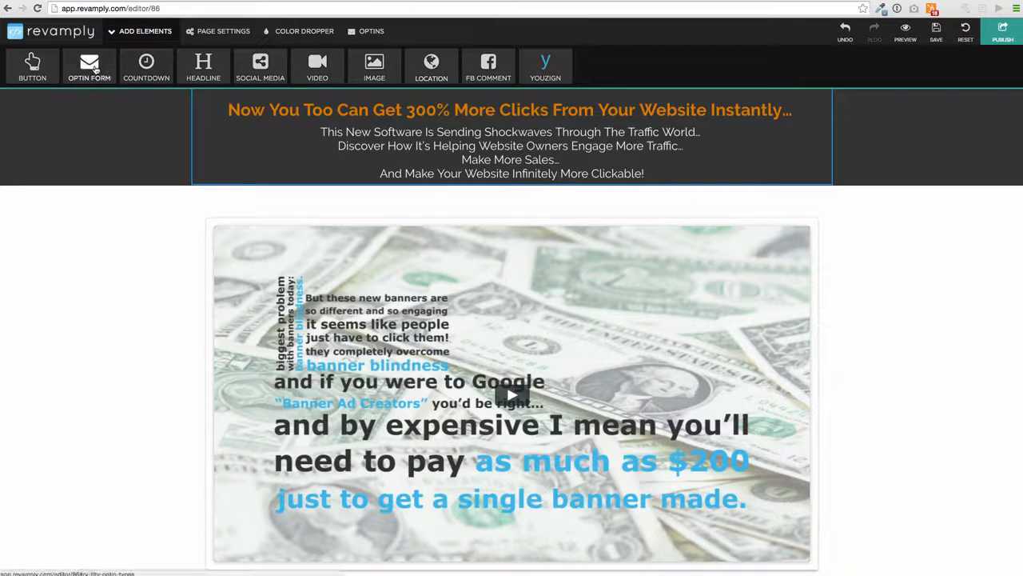
{"action": "scroll", "coordinate": [472, 240], "scroll_direction": "down", "scroll_amount": 1}
{"action": "scroll", "coordinate": [472, 240], "scroll_direction": "down", "scroll_amount": 3}
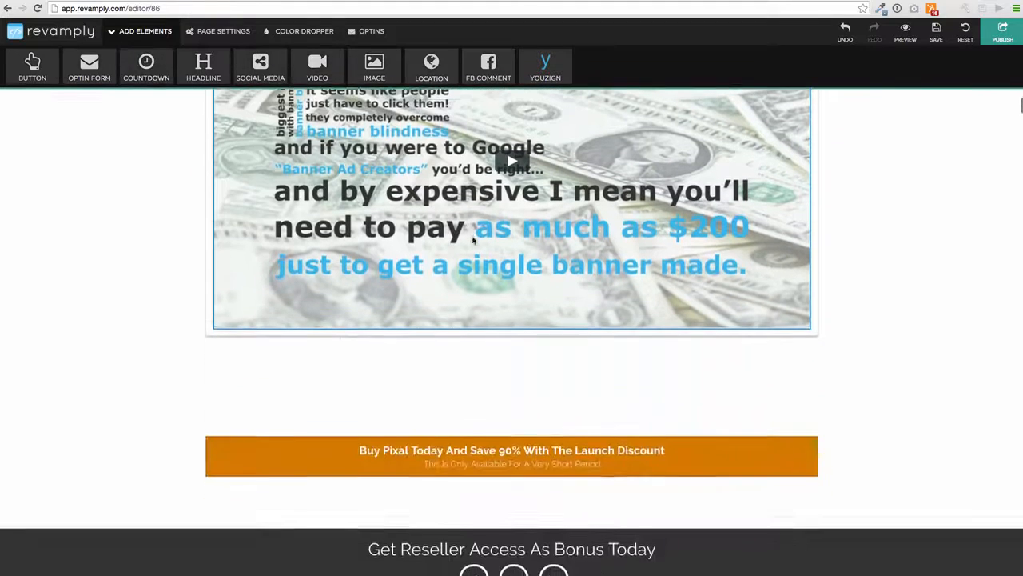
{"action": "scroll", "coordinate": [423, 205], "scroll_direction": "down", "scroll_amount": 2}
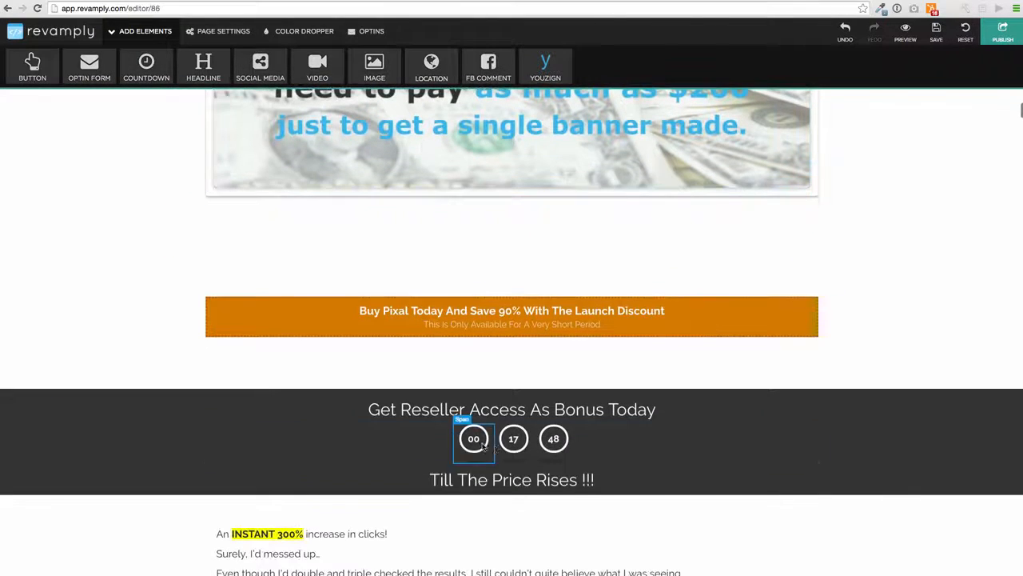
{"action": "left_click", "coordinate": [625, 457]}
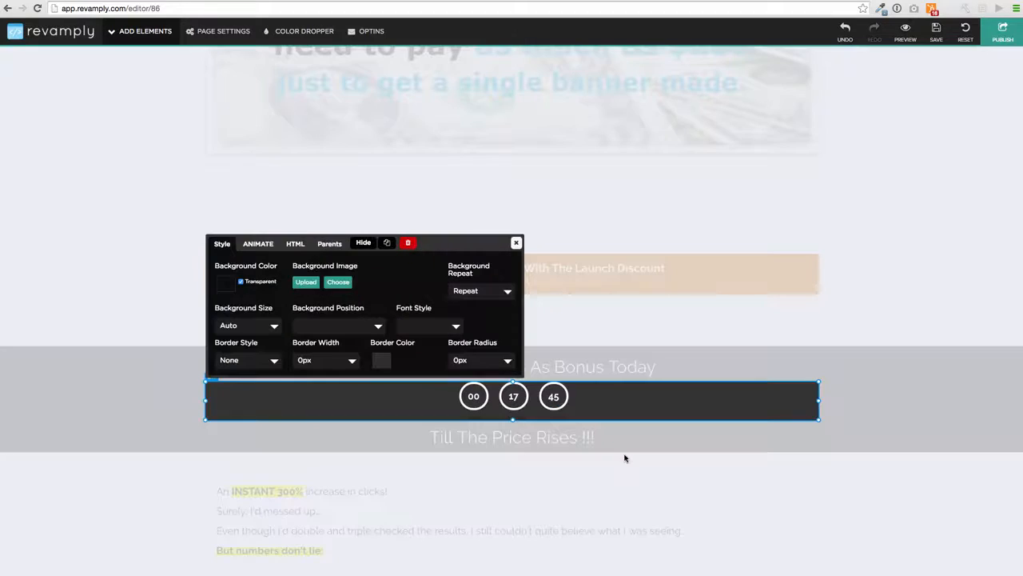
{"action": "left_click", "coordinate": [409, 243]}
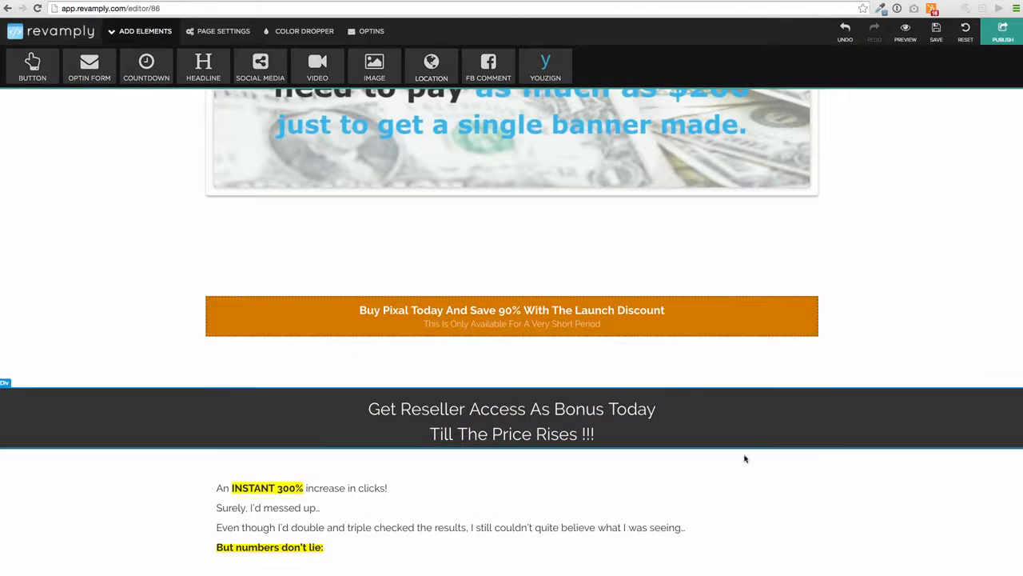
{"action": "left_click", "coordinate": [510, 417]}
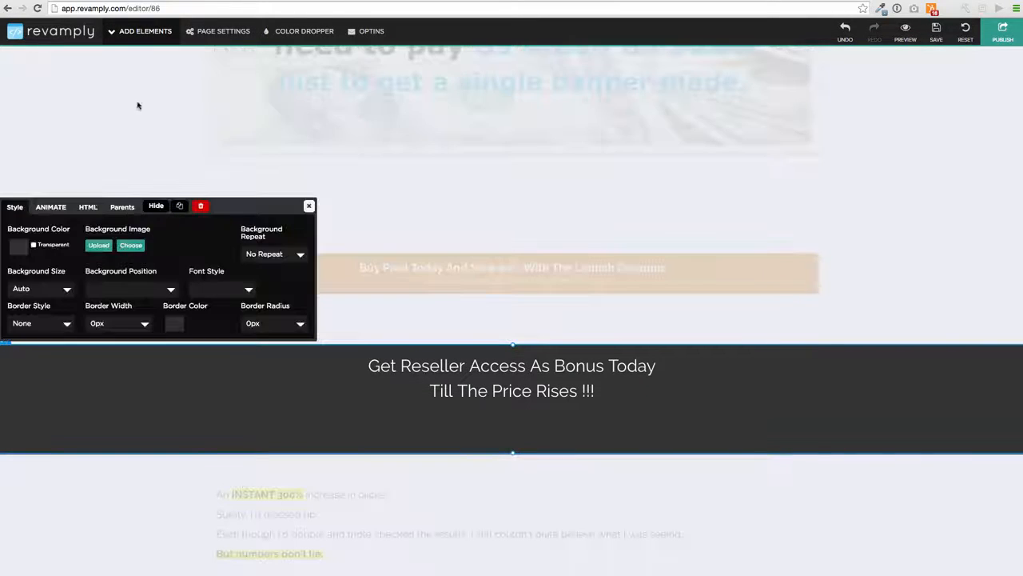
{"action": "left_click", "coordinate": [140, 31]}
{"action": "left_click", "coordinate": [147, 68]}
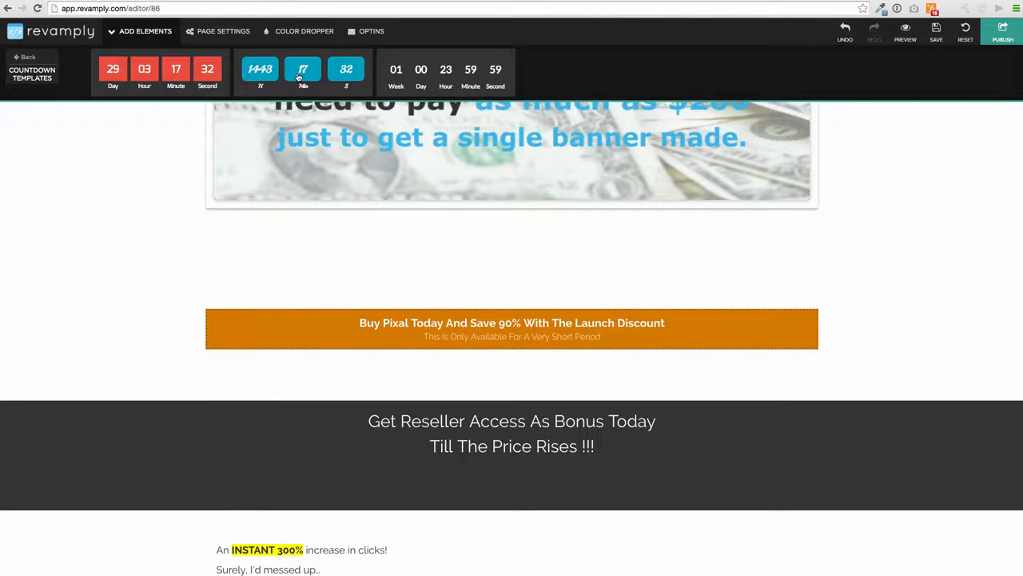
- Place the black week-to-seconds countdown, set to 1 day, below 'Till The Price Rises !!!'
{"action": "left_click_drag", "start_coordinate": [446, 68], "coordinate": [515, 467]}
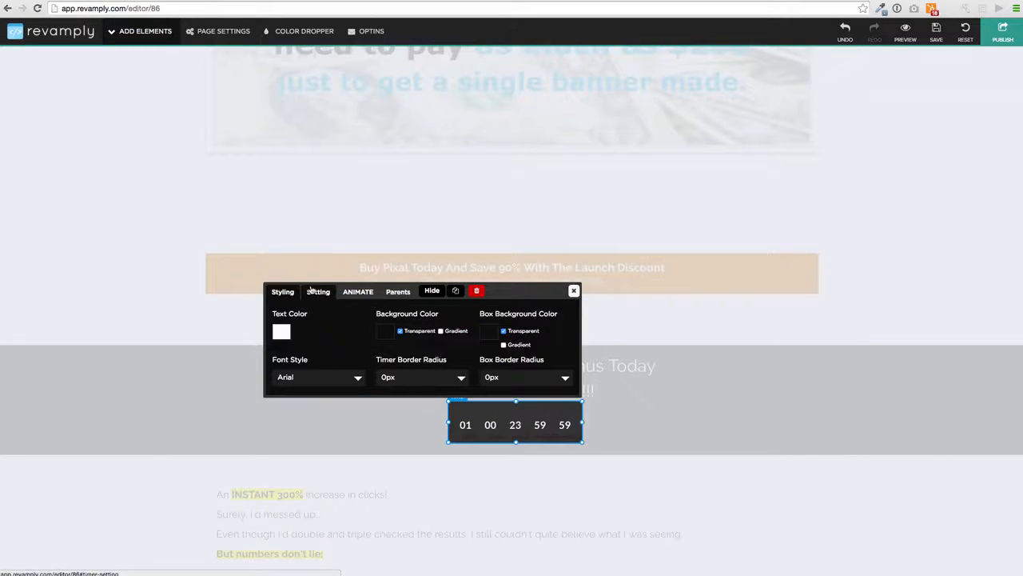
{"action": "left_click", "coordinate": [317, 292]}
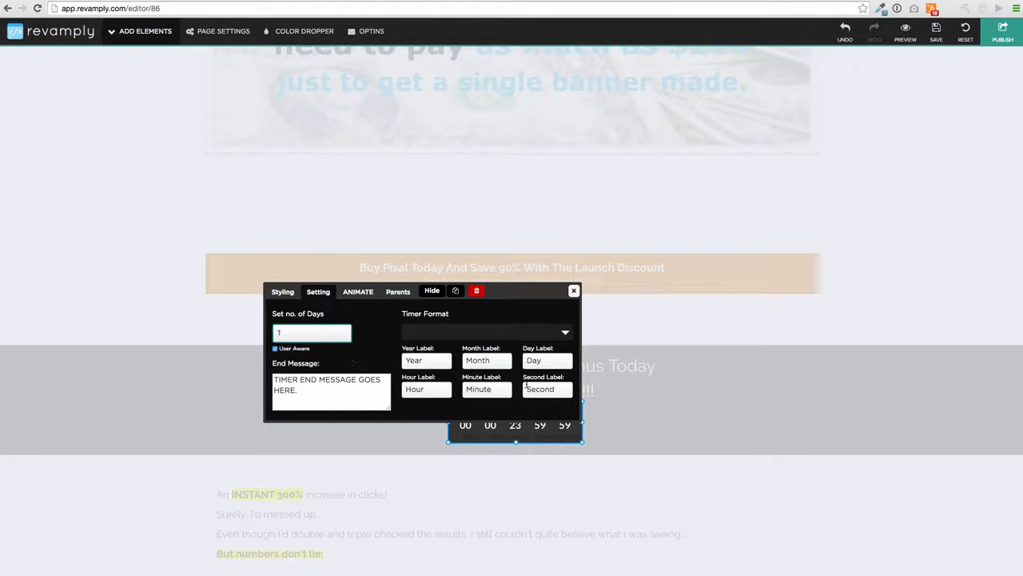
{"action": "left_click", "coordinate": [575, 291]}
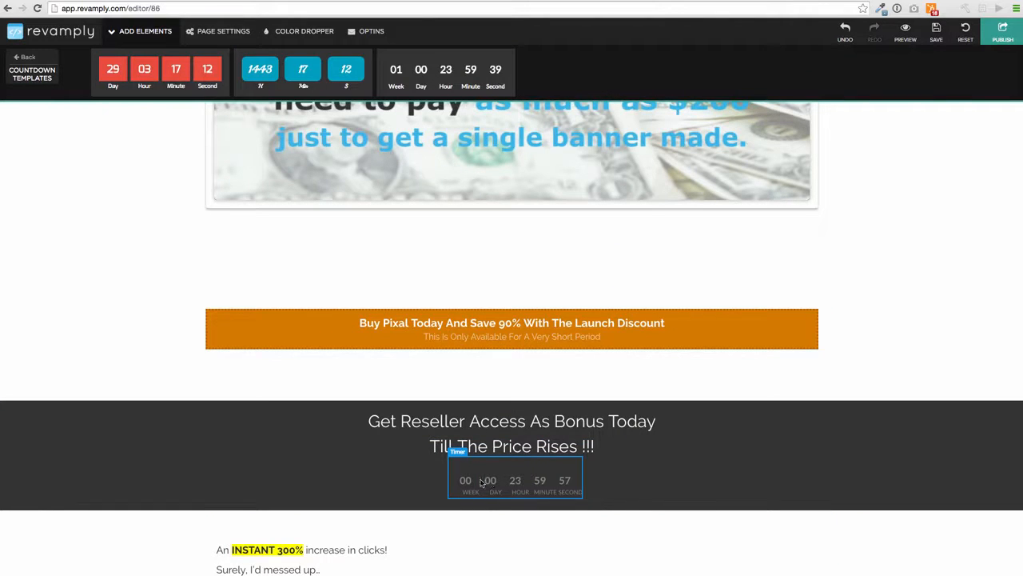
- Give the countdown timer a Flash animation
{"action": "left_click", "coordinate": [526, 490]}
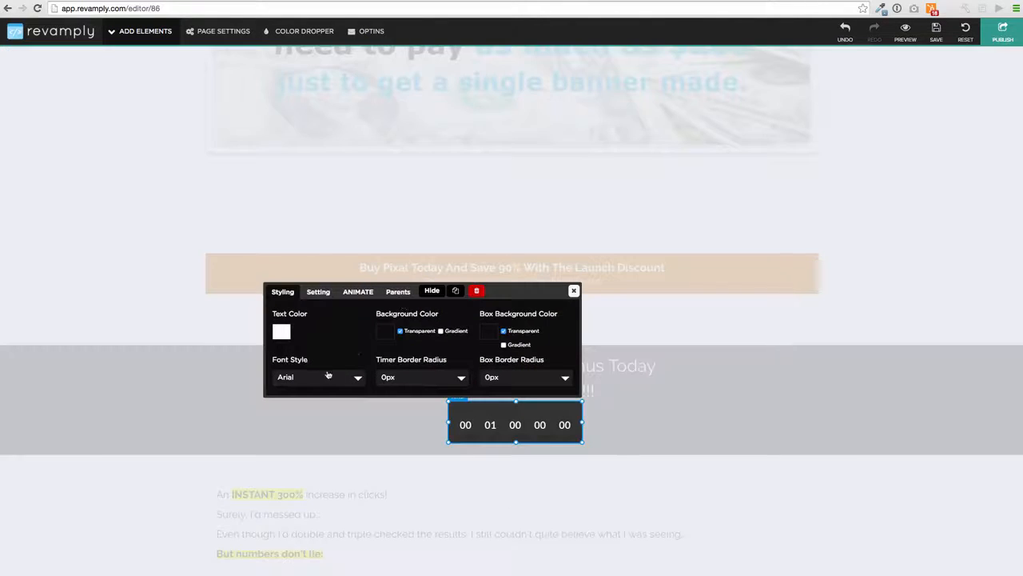
{"action": "left_click", "coordinate": [359, 291]}
{"action": "left_click", "coordinate": [391, 334]}
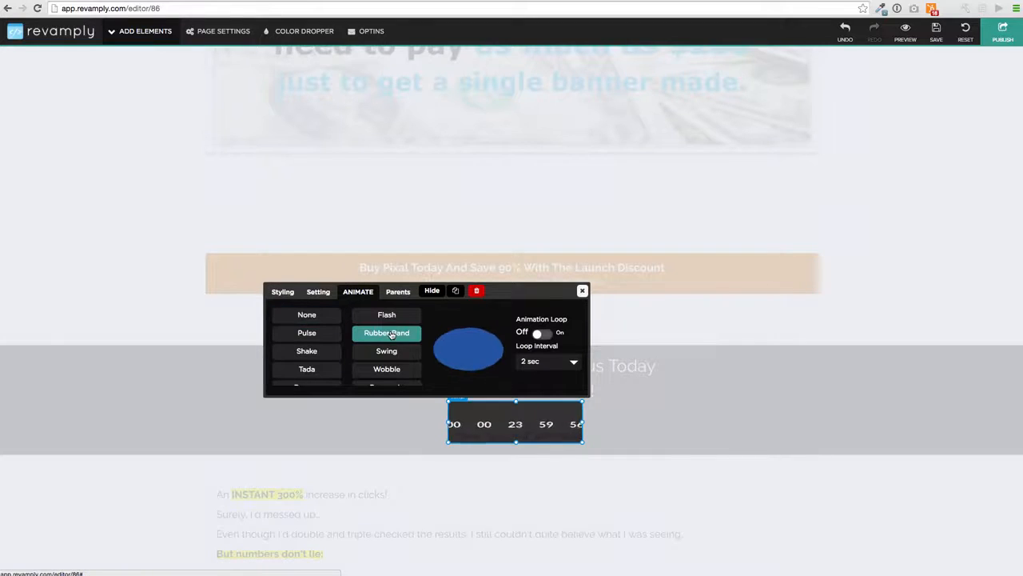
{"action": "left_click", "coordinate": [389, 315]}
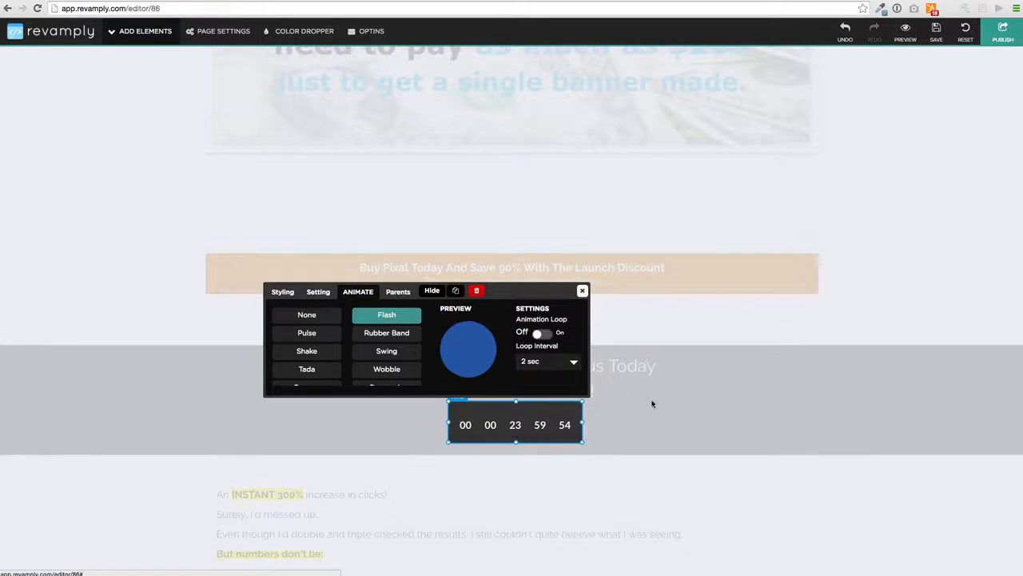
{"action": "left_click", "coordinate": [582, 291]}
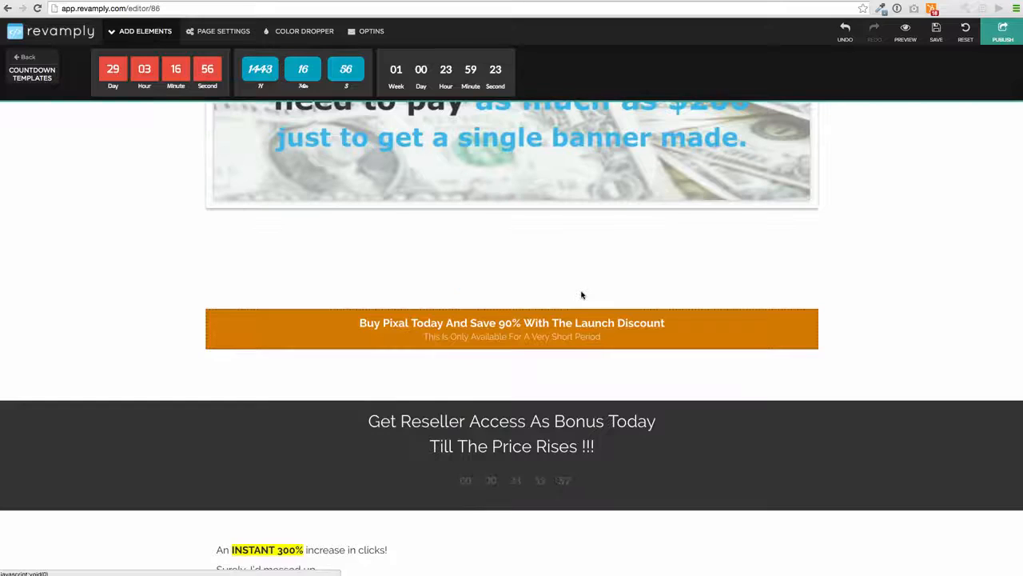
{"action": "scroll", "coordinate": [592, 289], "scroll_direction": "up", "scroll_amount": 5}
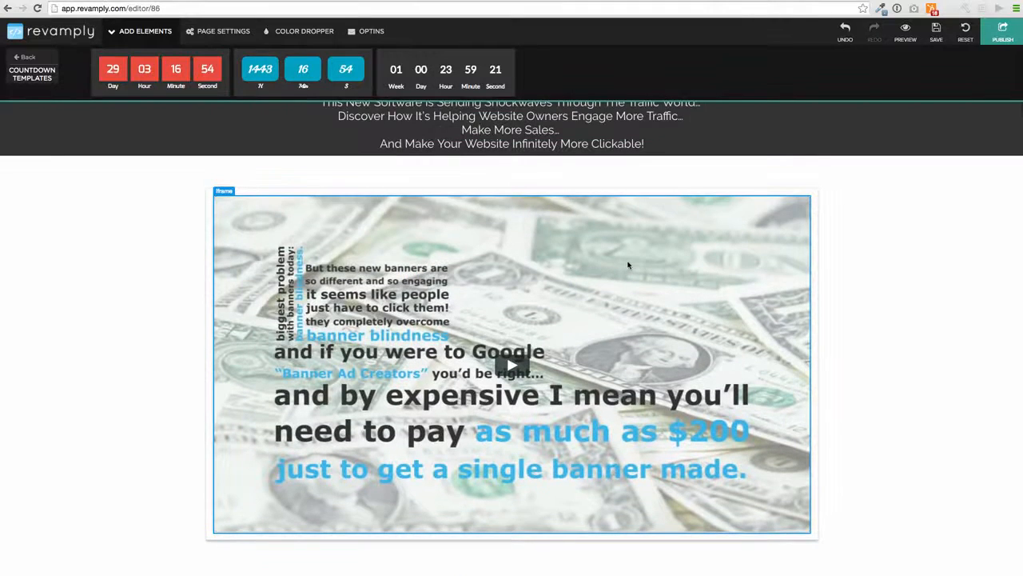
- Give the sales video frame a Shake animation after trying Rubber Band, Swing and Flash
{"action": "left_click", "coordinate": [629, 264]}
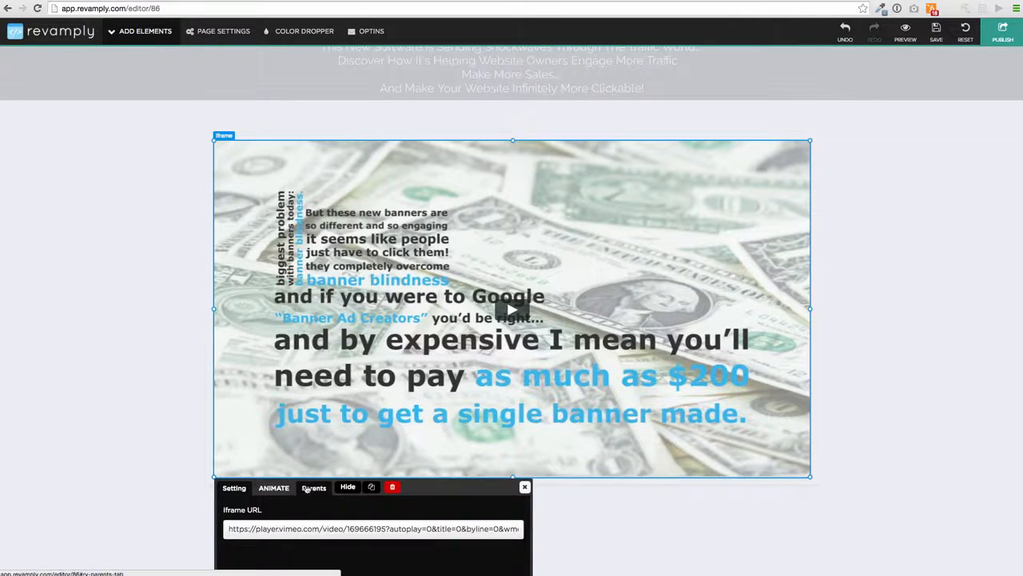
{"action": "left_click", "coordinate": [274, 488]}
{"action": "left_click", "coordinate": [339, 529]}
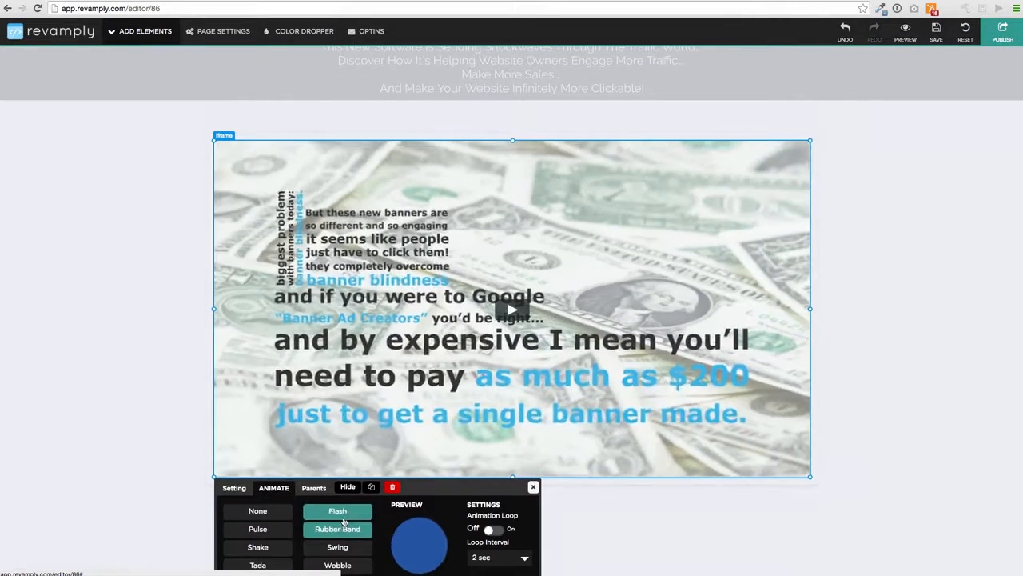
{"action": "left_click", "coordinate": [337, 546]}
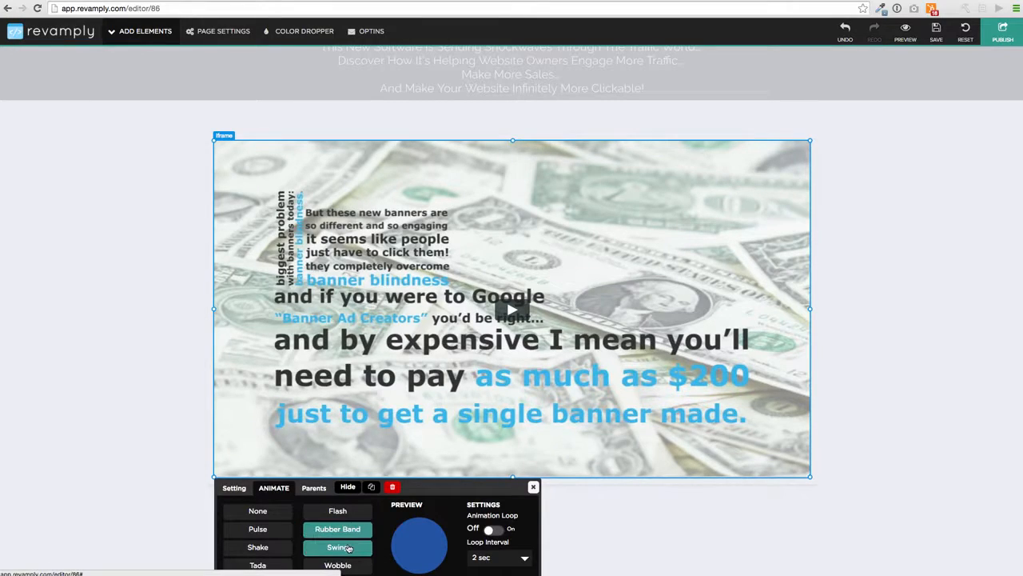
{"action": "left_click", "coordinate": [344, 512]}
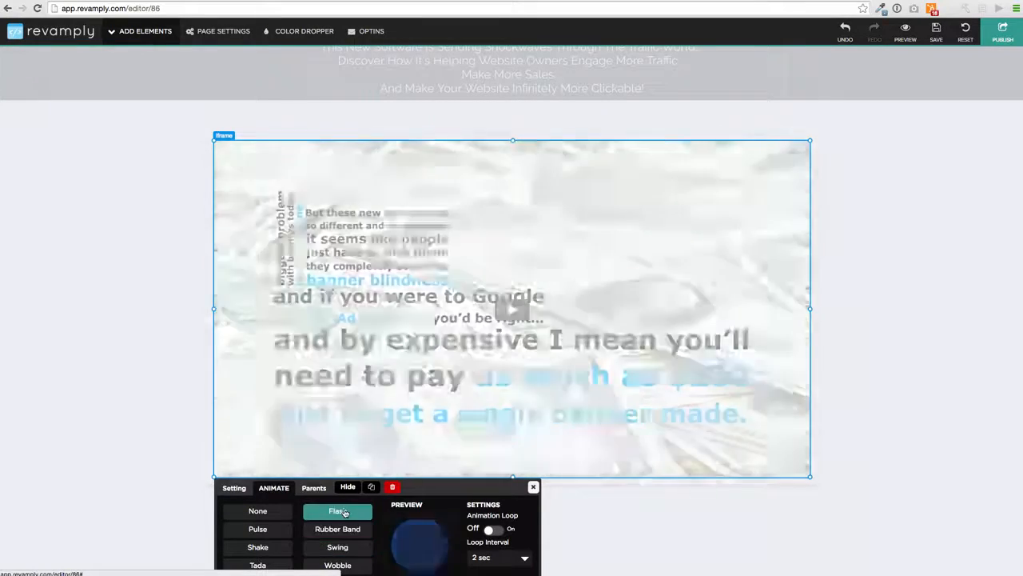
{"action": "left_click", "coordinate": [258, 547]}
{"action": "left_click", "coordinate": [532, 490]}
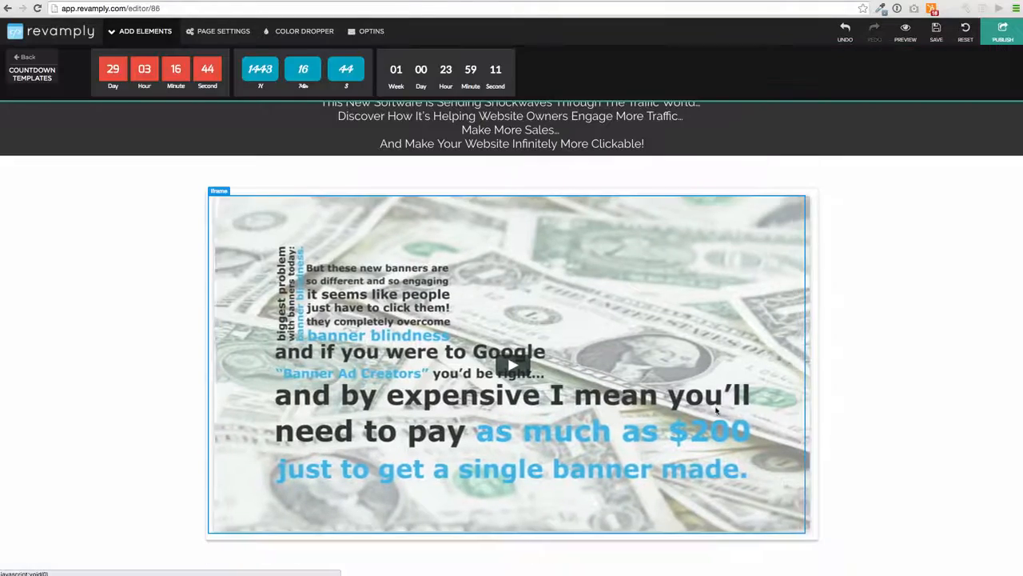
{"action": "scroll", "coordinate": [548, 308], "scroll_direction": "up", "scroll_amount": 1}
{"action": "scroll", "coordinate": [550, 312], "scroll_direction": "down", "scroll_amount": 10}
{"action": "scroll", "coordinate": [550, 311], "scroll_direction": "up", "scroll_amount": 10}
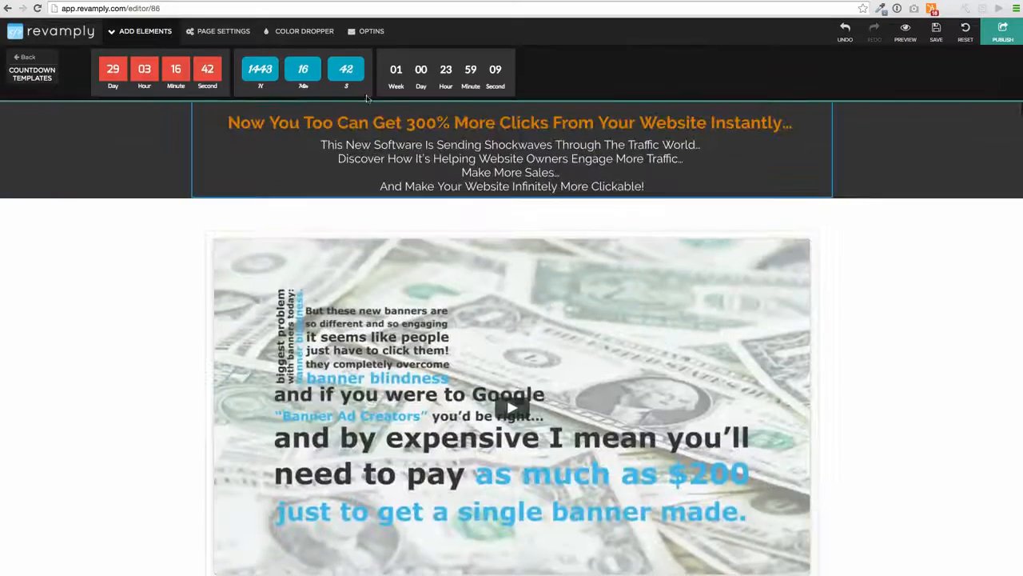
{"action": "left_click", "coordinate": [300, 30]}
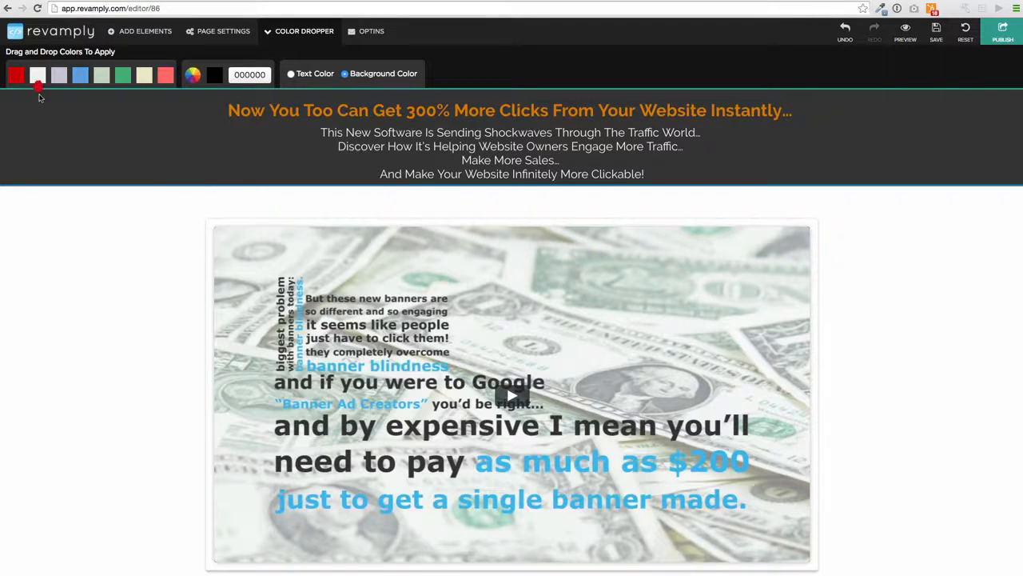
- Recolour the video section's background pink, undoing an initial blue attempt
{"action": "left_click_drag", "start_coordinate": [40, 97], "coordinate": [89, 266]}
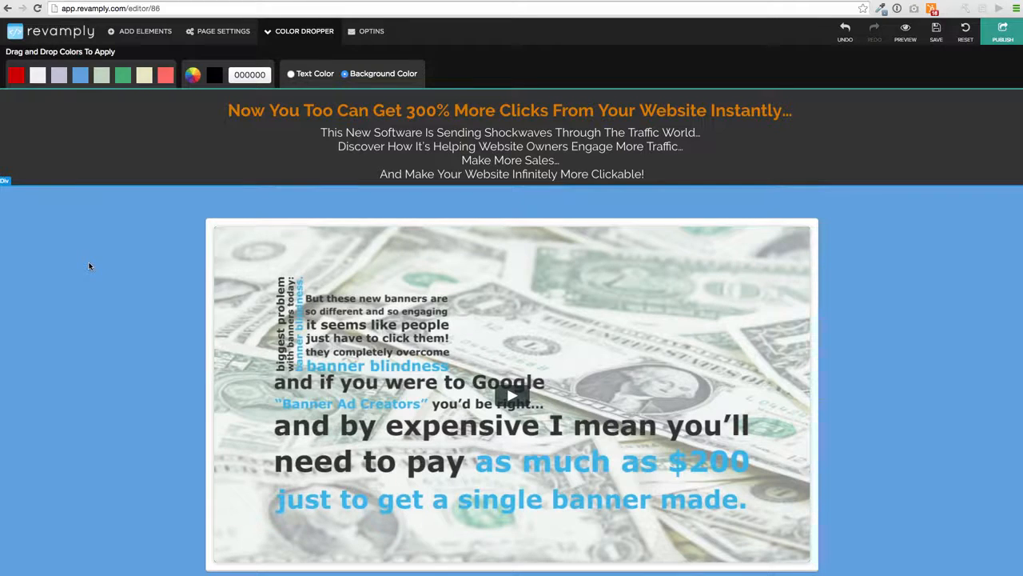
{"action": "left_click", "coordinate": [846, 33]}
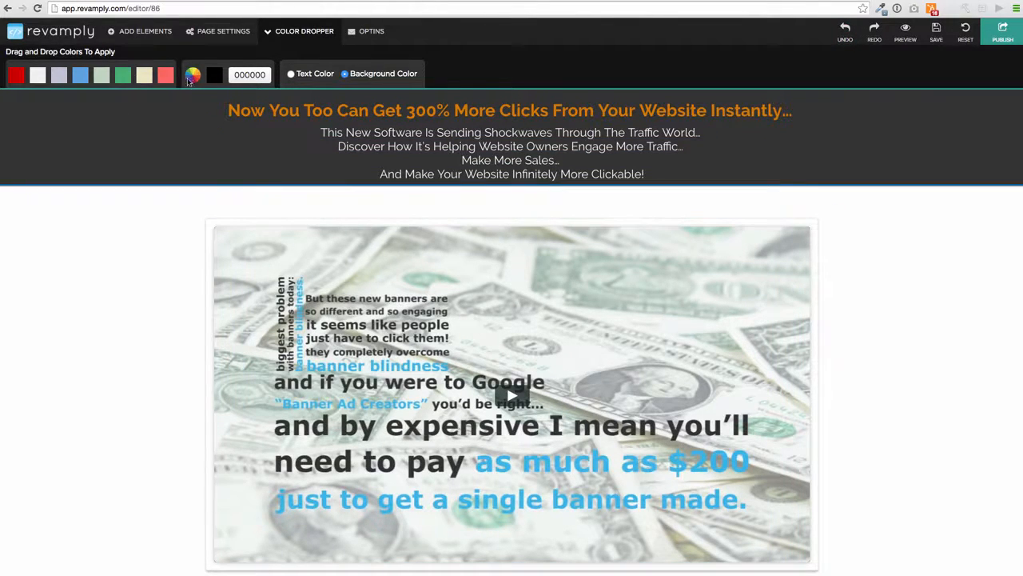
{"action": "left_click_drag", "start_coordinate": [165, 75], "coordinate": [76, 258]}
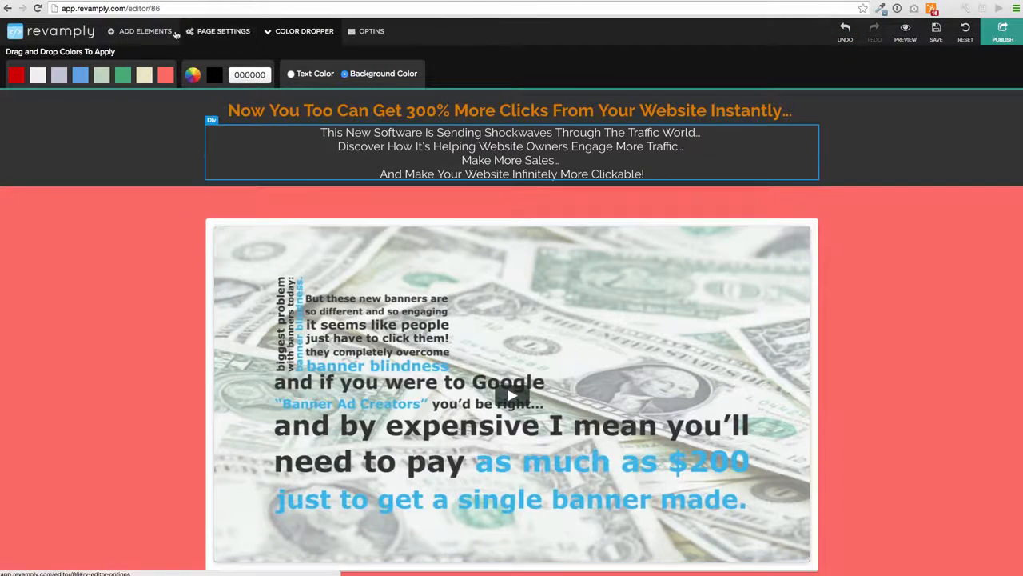
{"action": "left_click", "coordinate": [120, 31]}
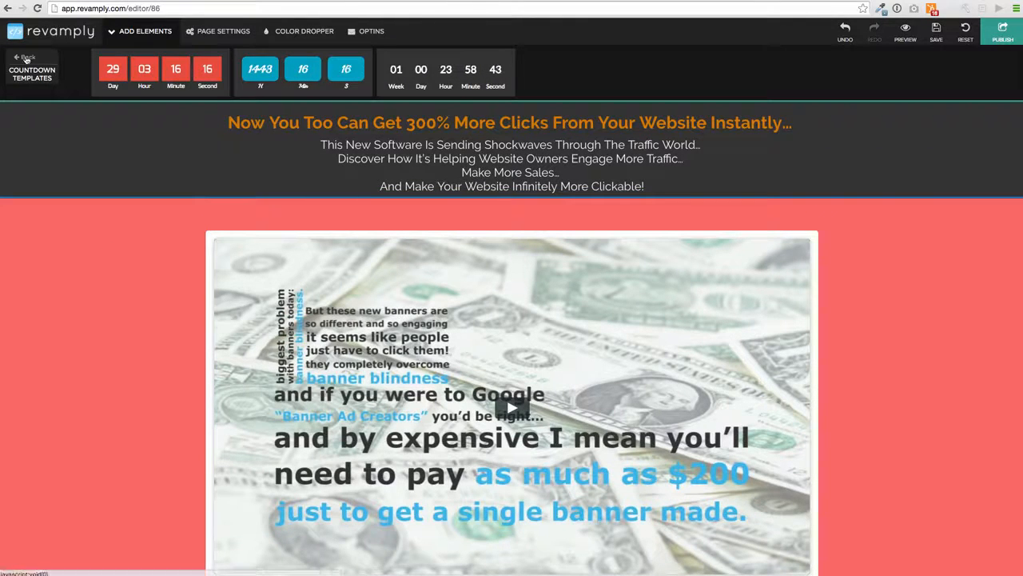
{"action": "left_click", "coordinate": [28, 55]}
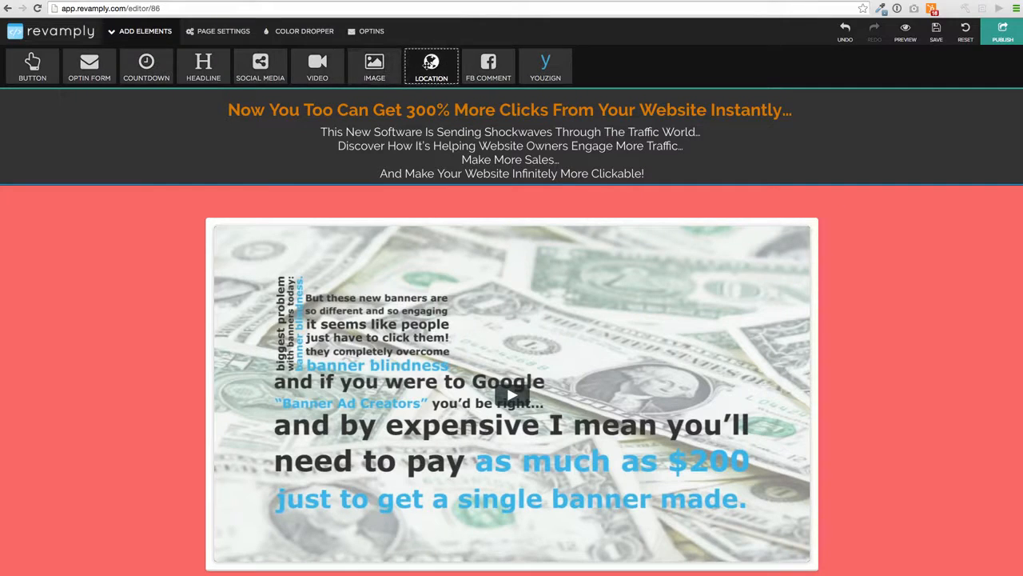
- Save the Pixal sales page and review its optins and page-wide settings
{"action": "left_click", "coordinate": [496, 71]}
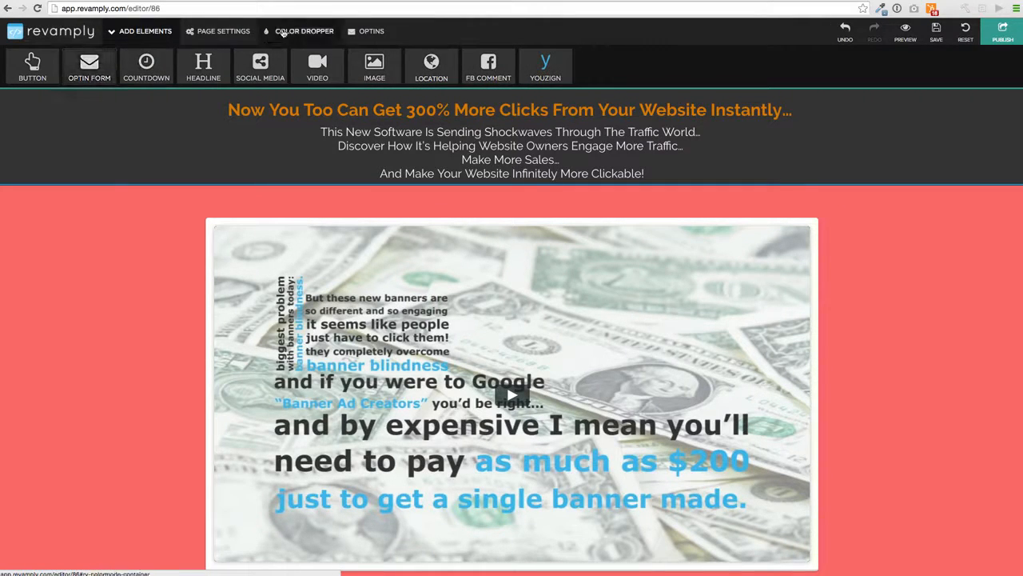
{"action": "left_click", "coordinate": [392, 31]}
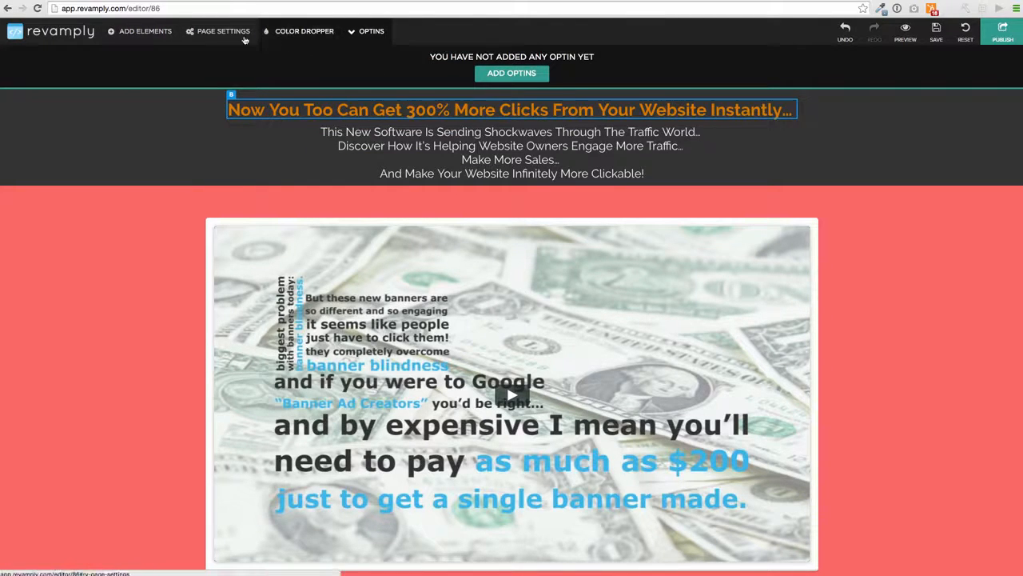
{"action": "left_click", "coordinate": [209, 32]}
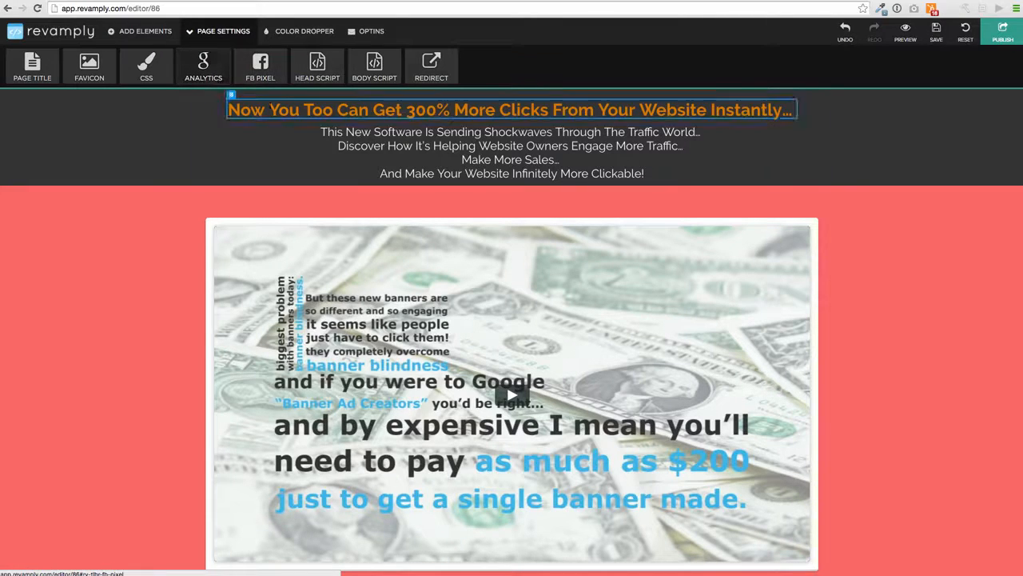
{"action": "scroll", "coordinate": [288, 181], "scroll_direction": "down", "scroll_amount": 2}
{"action": "scroll", "coordinate": [287, 182], "scroll_direction": "down", "scroll_amount": 3}
{"action": "scroll", "coordinate": [143, 191], "scroll_direction": "down", "scroll_amount": 4}
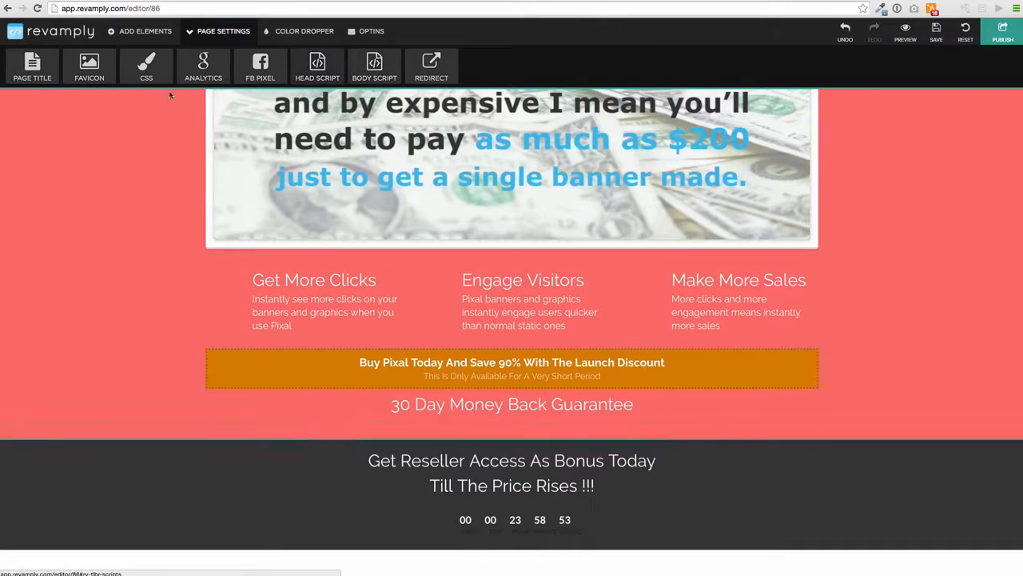
- Leave the redirect address unchanged and preview the Pixal sales page
{"action": "left_click", "coordinate": [431, 65]}
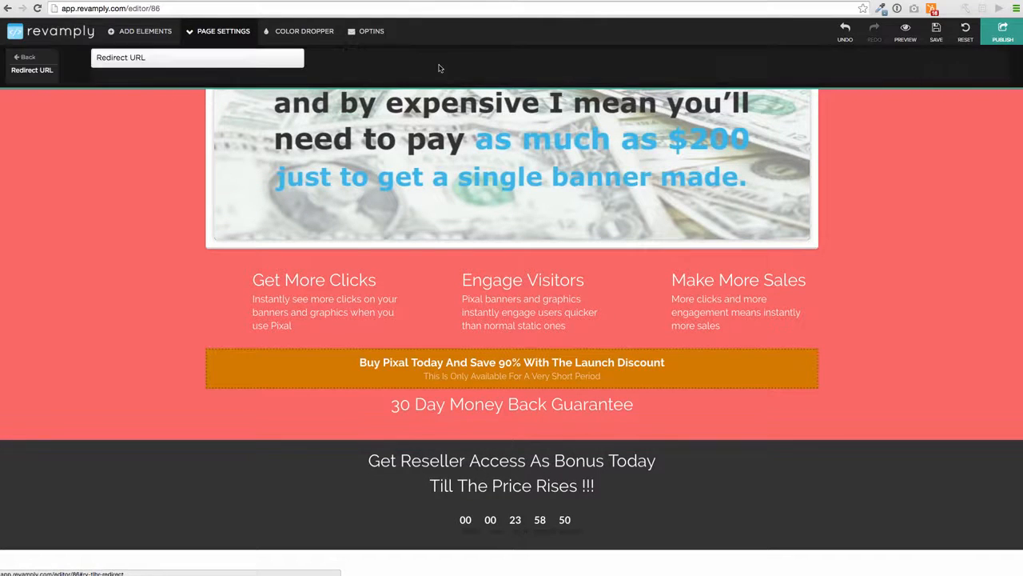
{"action": "left_click", "coordinate": [25, 56]}
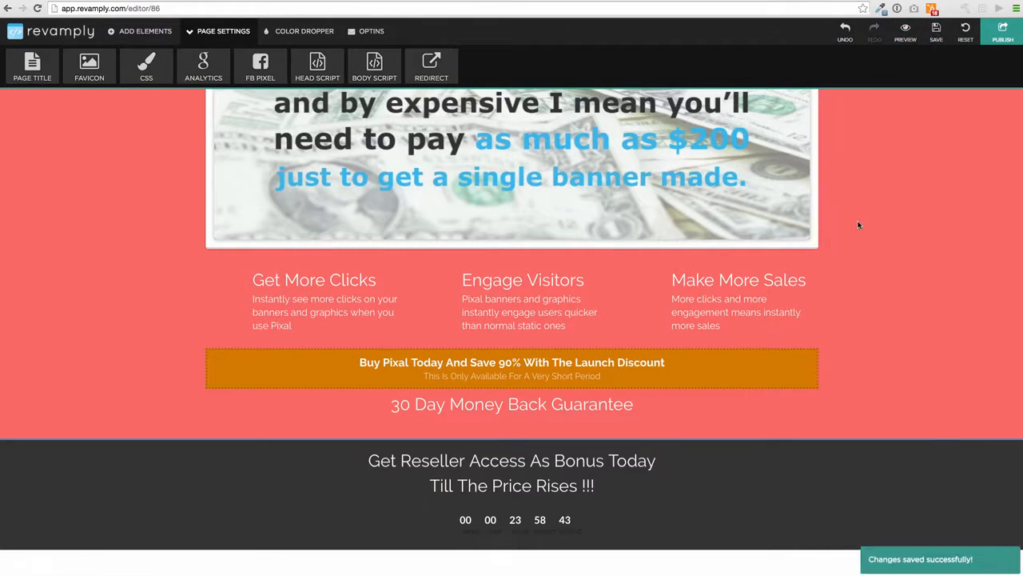
{"action": "left_click", "coordinate": [903, 45]}
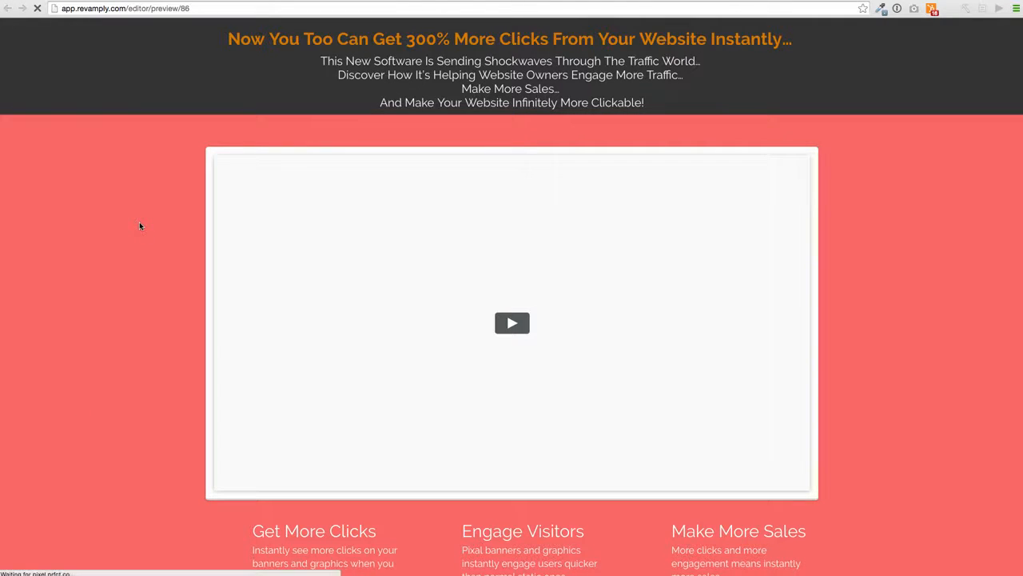
- Scroll through the preview's video section, discount banner and countdown, then return to the editor
{"action": "scroll", "coordinate": [141, 223], "scroll_direction": "down", "scroll_amount": 5}
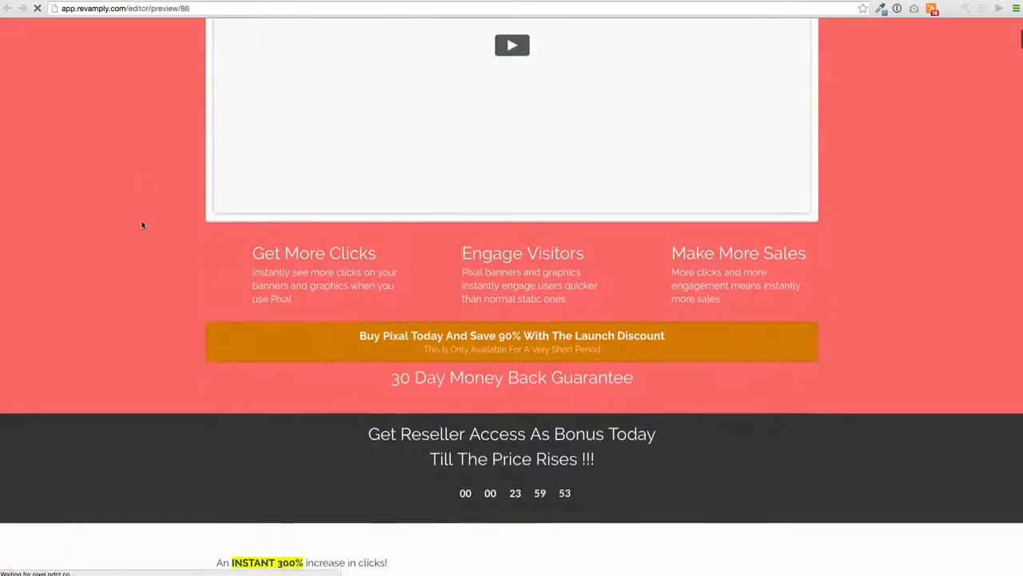
{"action": "scroll", "coordinate": [142, 224], "scroll_direction": "up", "scroll_amount": 3}
{"action": "scroll", "coordinate": [142, 224], "scroll_direction": "down", "scroll_amount": 3}
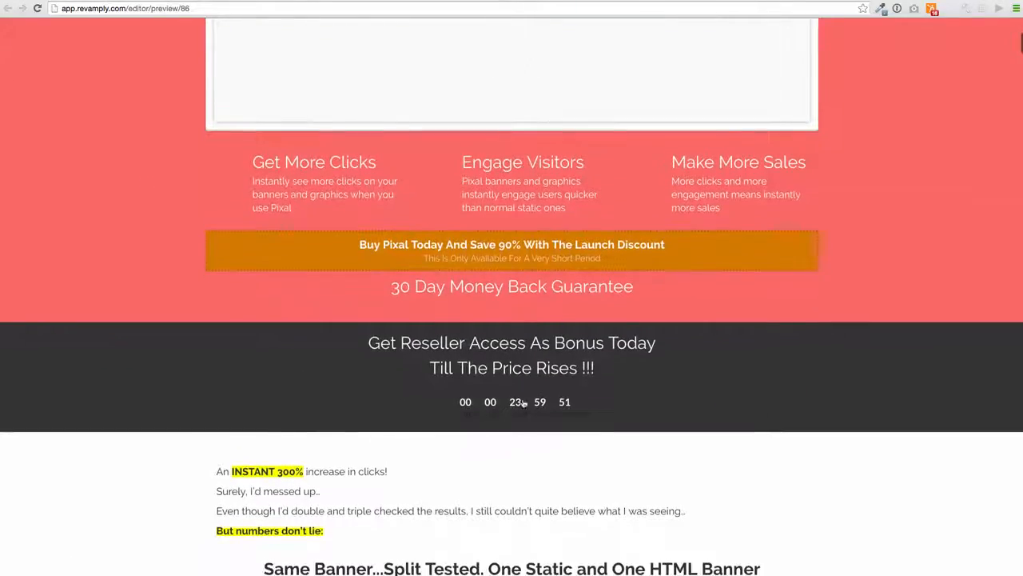
{"action": "scroll", "coordinate": [184, 375], "scroll_direction": "down", "scroll_amount": 5}
{"action": "scroll", "coordinate": [184, 374], "scroll_direction": "up", "scroll_amount": 8}
{"action": "scroll", "coordinate": [184, 375], "scroll_direction": "down", "scroll_amount": 20}
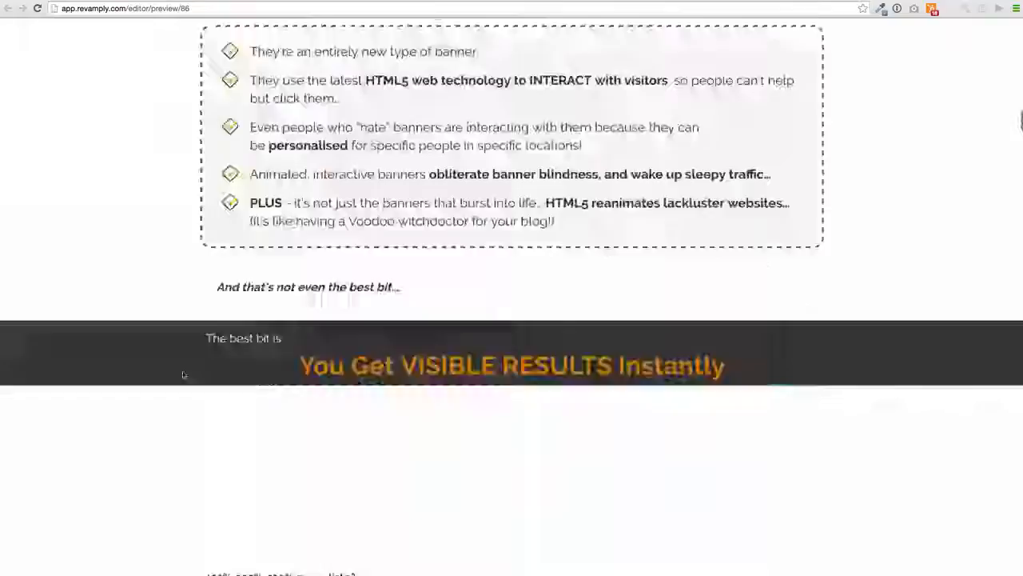
{"action": "scroll", "coordinate": [183, 376], "scroll_direction": "up", "scroll_amount": 20}
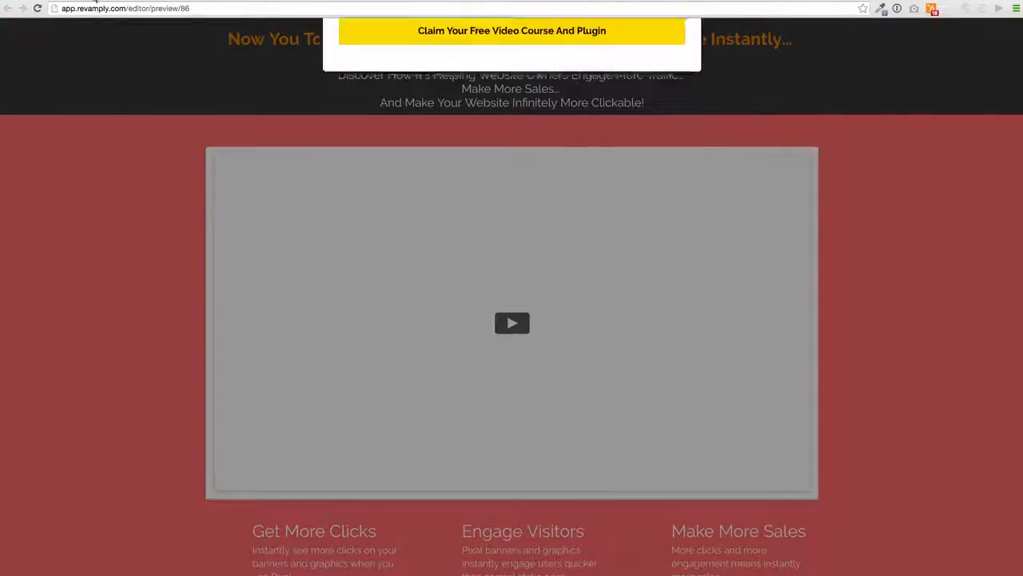
{"action": "left_click", "coordinate": [7, 8]}
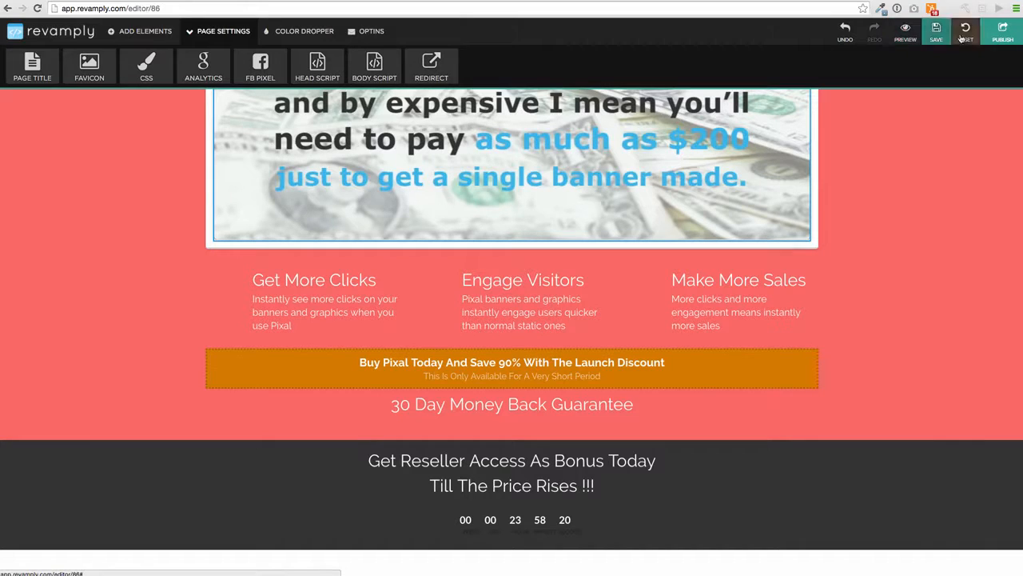
- Publish the Pixal page live, select the offered embed code, and dismiss the reminder
{"action": "left_click", "coordinate": [1001, 34]}
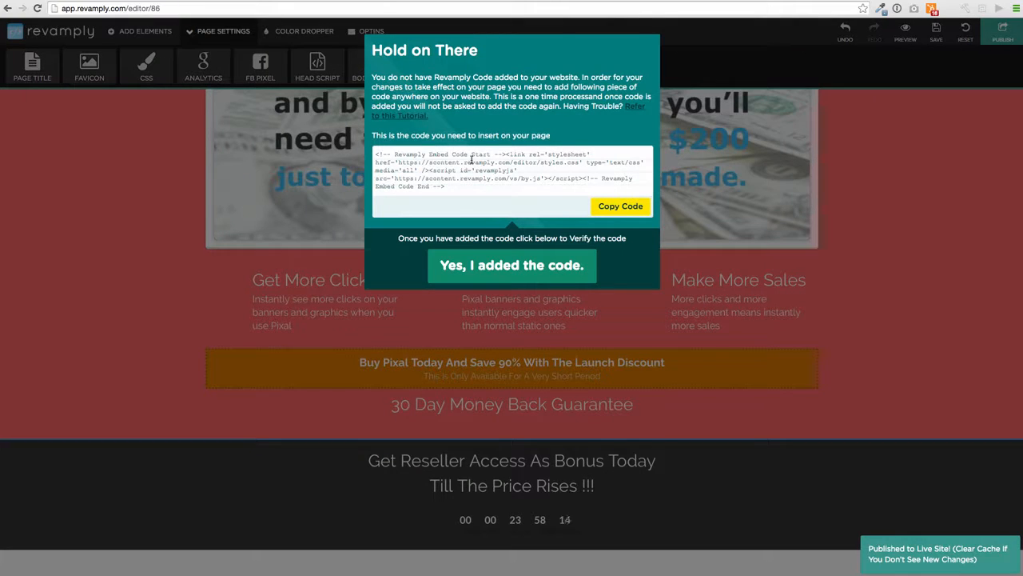
{"action": "left_click_drag", "start_coordinate": [447, 189], "coordinate": [374, 153]}
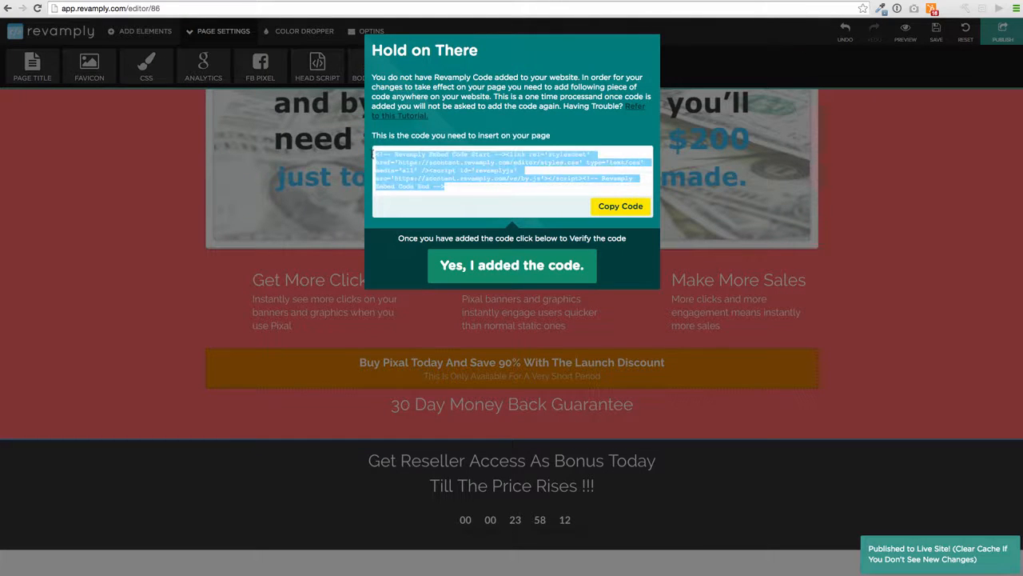
{"action": "left_click", "coordinate": [402, 325]}
- Scroll the Pixal page, then return to the website dashboard
{"action": "scroll", "coordinate": [439, 252], "scroll_direction": "up", "scroll_amount": 5}
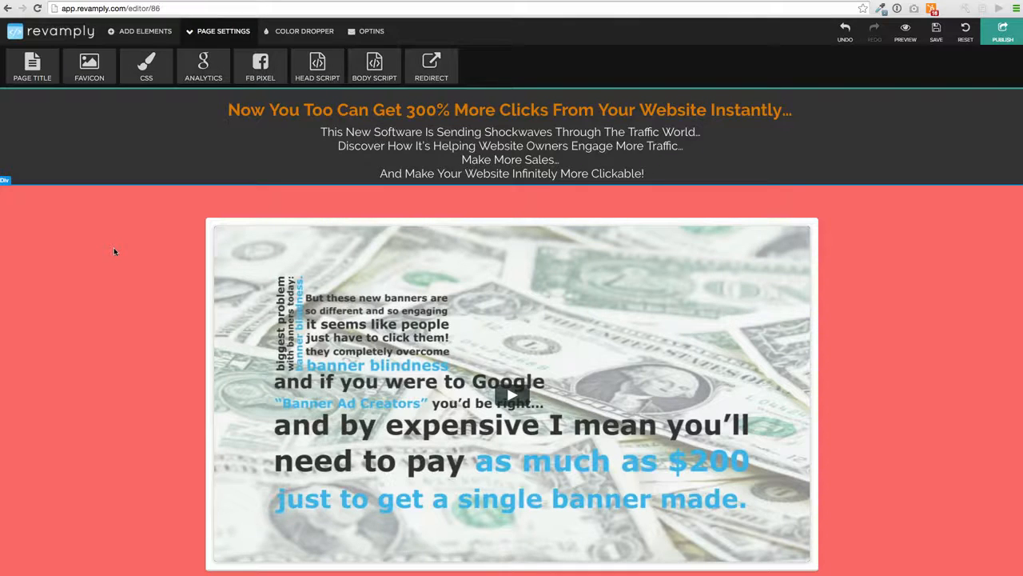
{"action": "scroll", "coordinate": [465, 275], "scroll_direction": "down", "scroll_amount": 10}
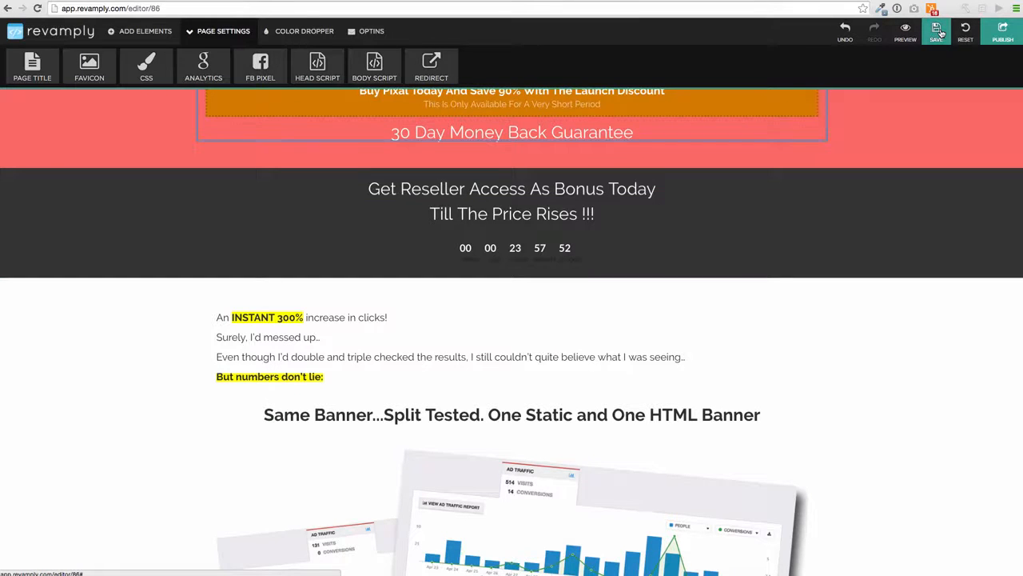
{"action": "left_click", "coordinate": [10, 34]}
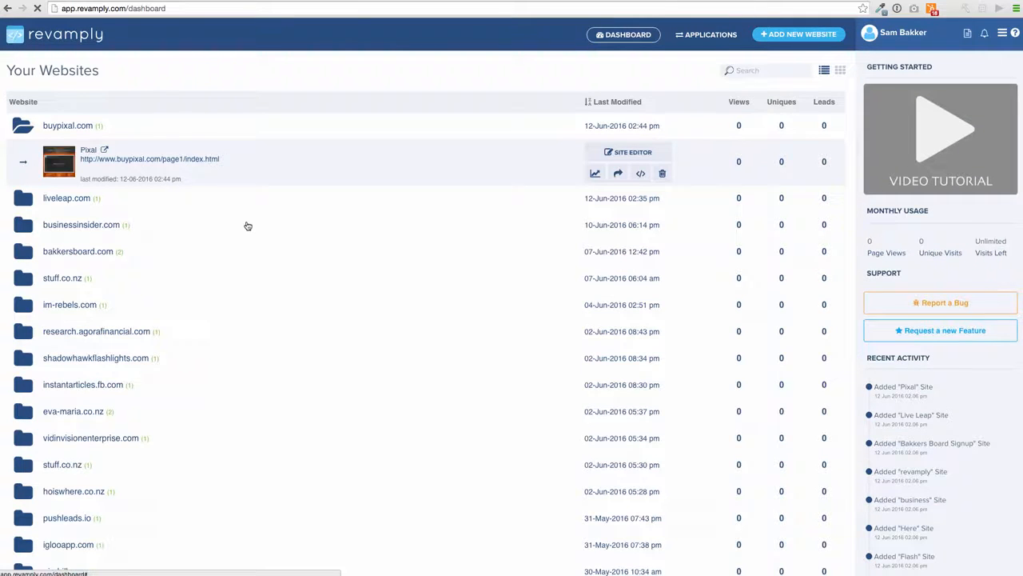
- Expand the consulting site folder and open its homepage in the site editor
{"action": "scroll", "coordinate": [246, 225], "scroll_direction": "down", "scroll_amount": 4}
{"action": "left_click", "coordinate": [92, 491]}
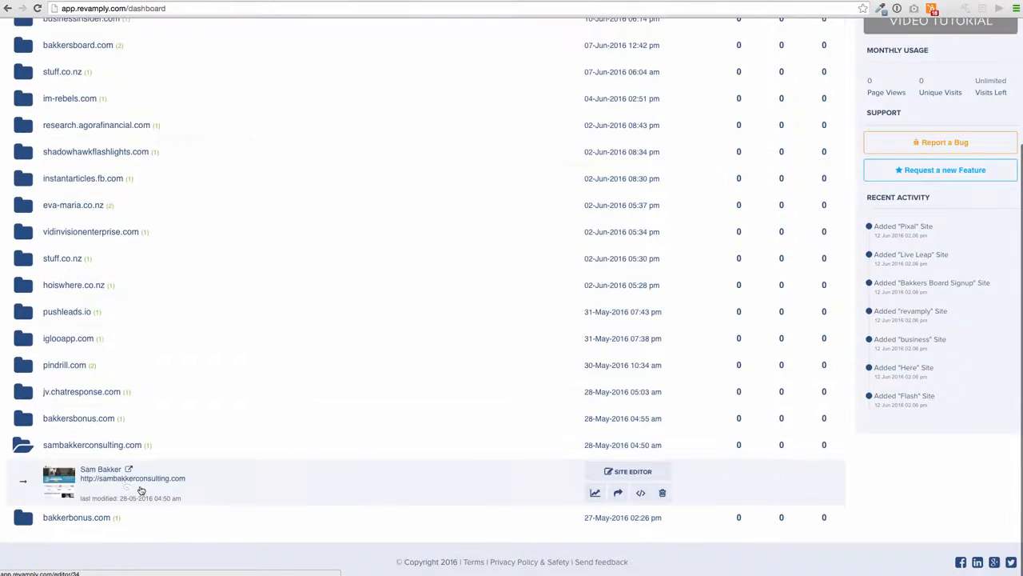
{"action": "left_click", "coordinate": [628, 471]}
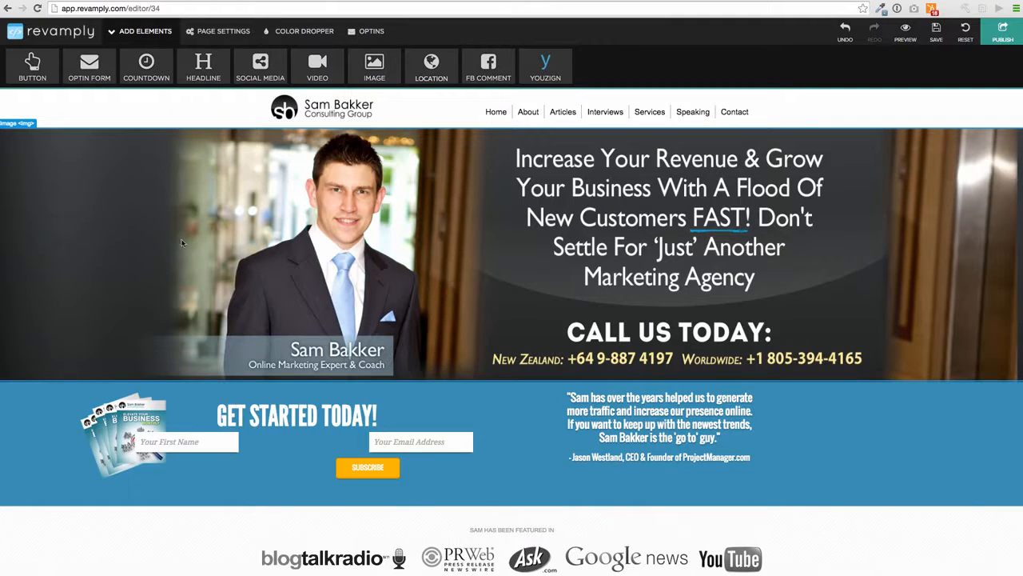
- Inspect the hero image settings, then close them and the optin popup
{"action": "left_click", "coordinate": [229, 234]}
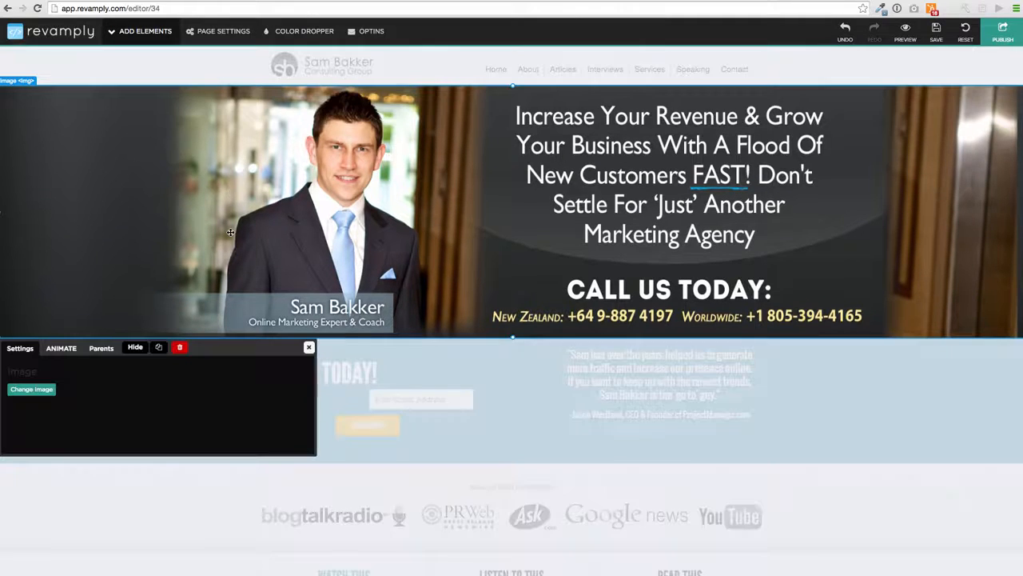
{"action": "left_click", "coordinate": [311, 348]}
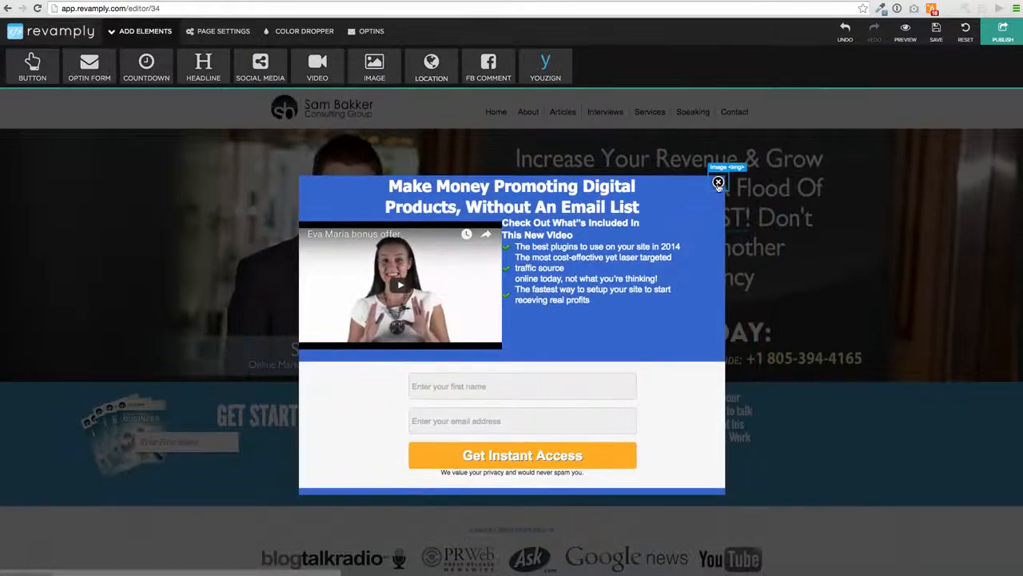
{"action": "left_click", "coordinate": [718, 185]}
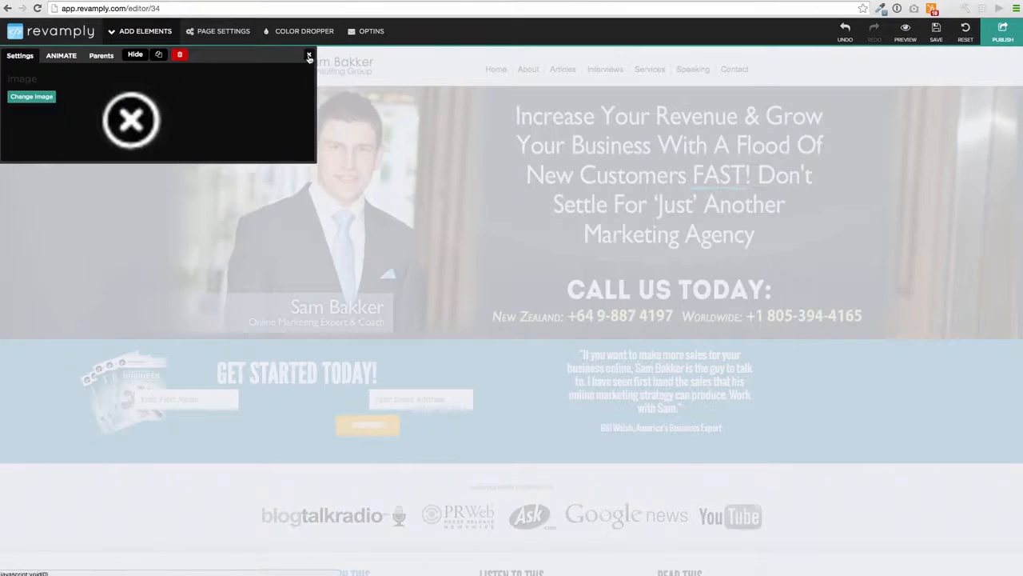
{"action": "left_click", "coordinate": [308, 55]}
{"action": "scroll", "coordinate": [3, 401], "scroll_direction": "down", "scroll_amount": 5}
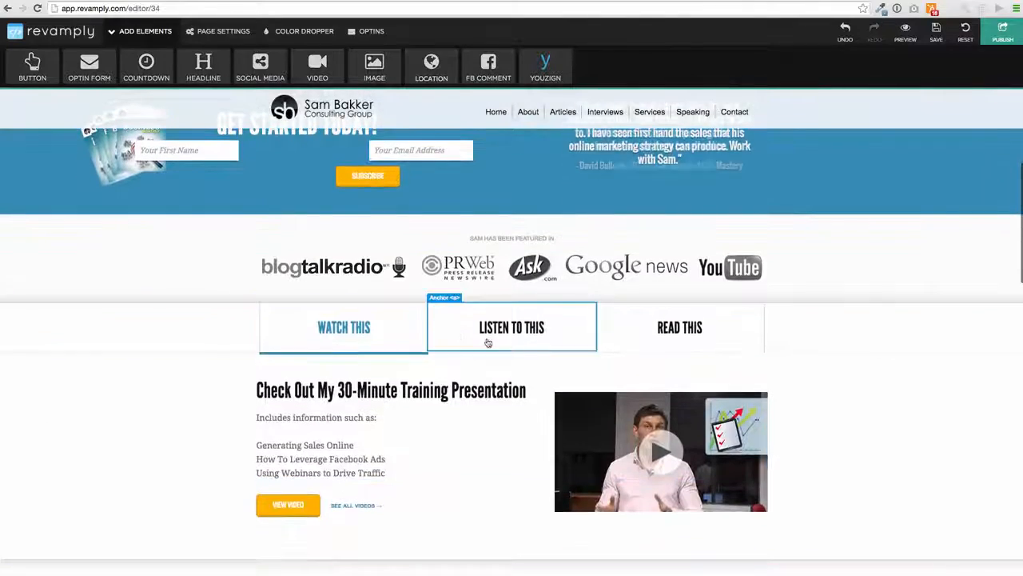
- Show the Listen To This podcast tab and scroll down to Our Services
{"action": "left_click", "coordinate": [522, 336]}
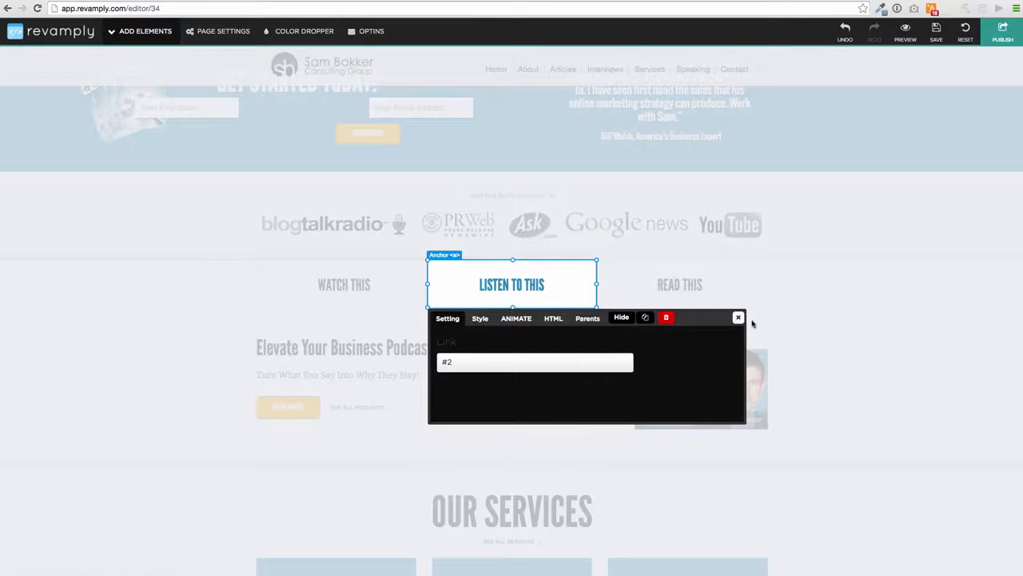
{"action": "left_click", "coordinate": [739, 318]}
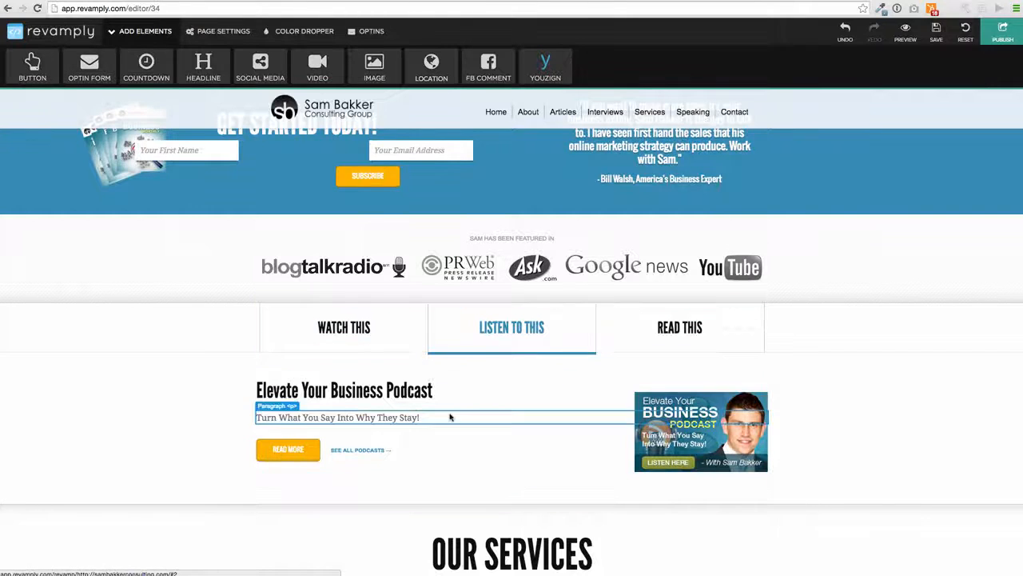
{"action": "scroll", "coordinate": [419, 407], "scroll_direction": "down", "scroll_amount": 3}
{"action": "scroll", "coordinate": [419, 407], "scroll_direction": "down", "scroll_amount": 1}
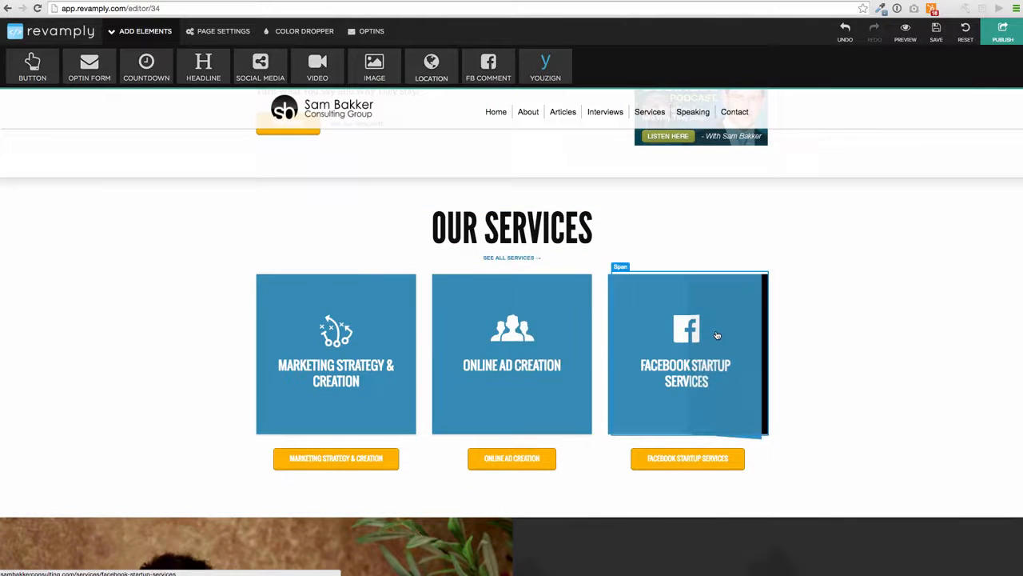
{"action": "scroll", "coordinate": [450, 274], "scroll_direction": "down", "scroll_amount": 5}
- Inspect the marketing service button's style and animation options, previewing Flash
{"action": "left_click", "coordinate": [321, 256]}
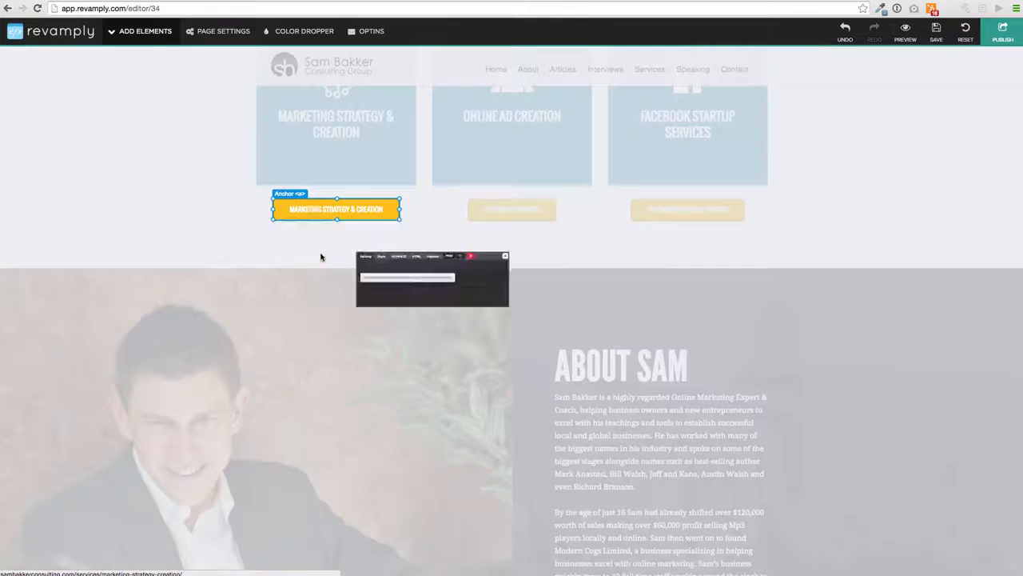
{"action": "left_click", "coordinate": [329, 231]}
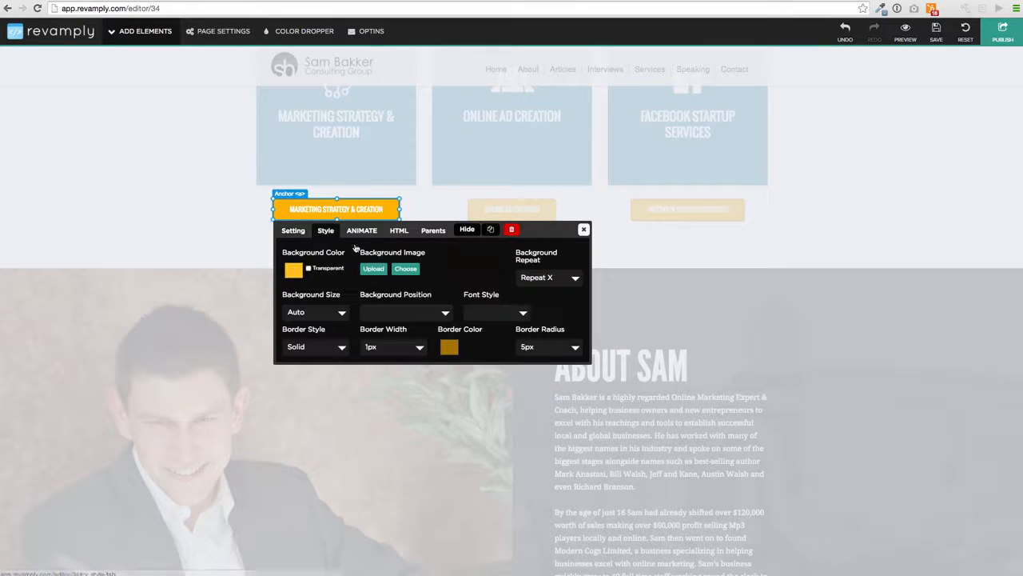
{"action": "left_click", "coordinate": [362, 231]}
{"action": "left_click", "coordinate": [396, 253]}
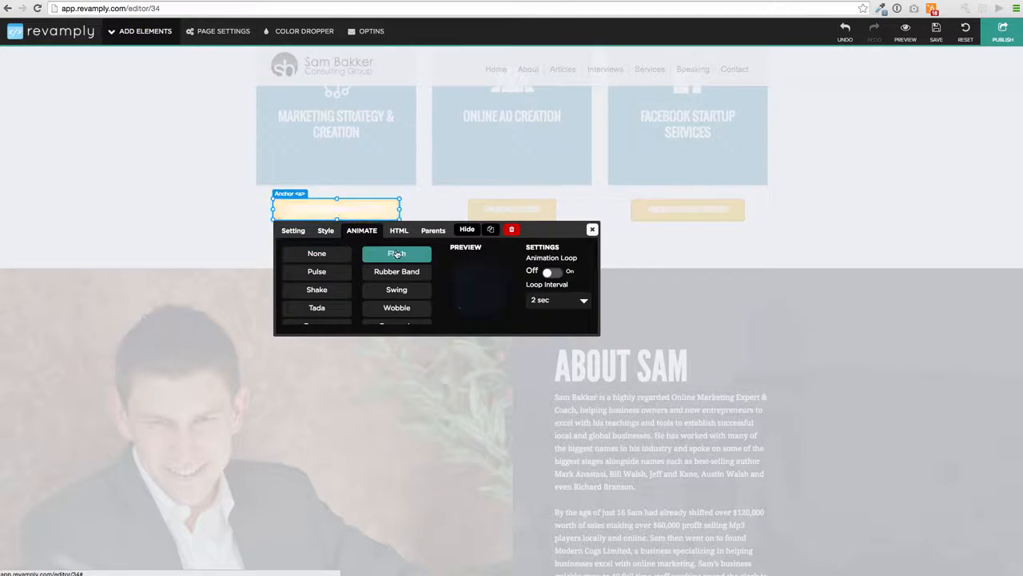
- Replace the button label with 'How To Make Money With Facebook'
{"action": "left_click", "coordinate": [399, 230]}
{"action": "left_click_drag", "start_coordinate": [414, 261], "coordinate": [283, 251]}
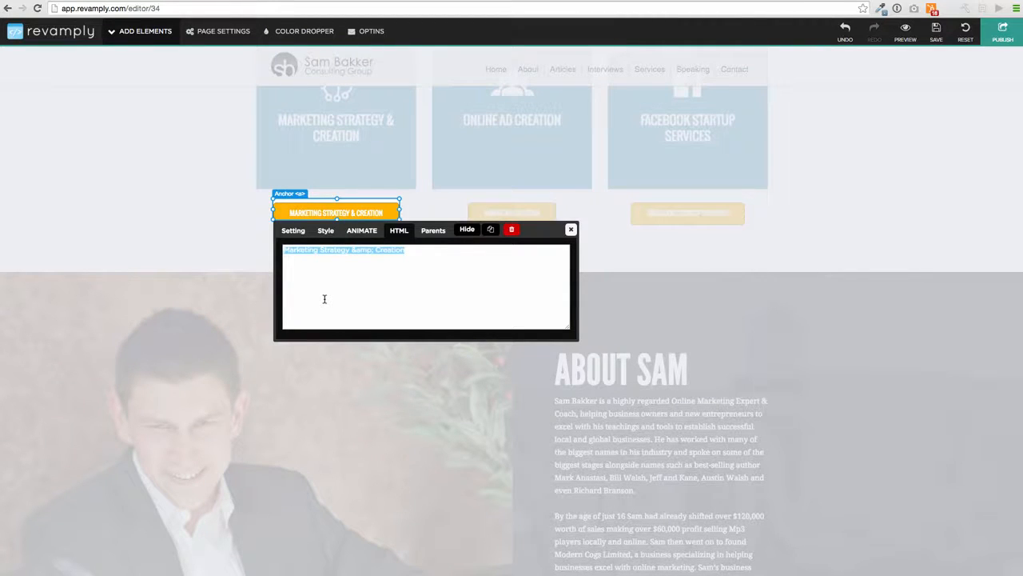
{"action": "type", "text": "How To Make M"}
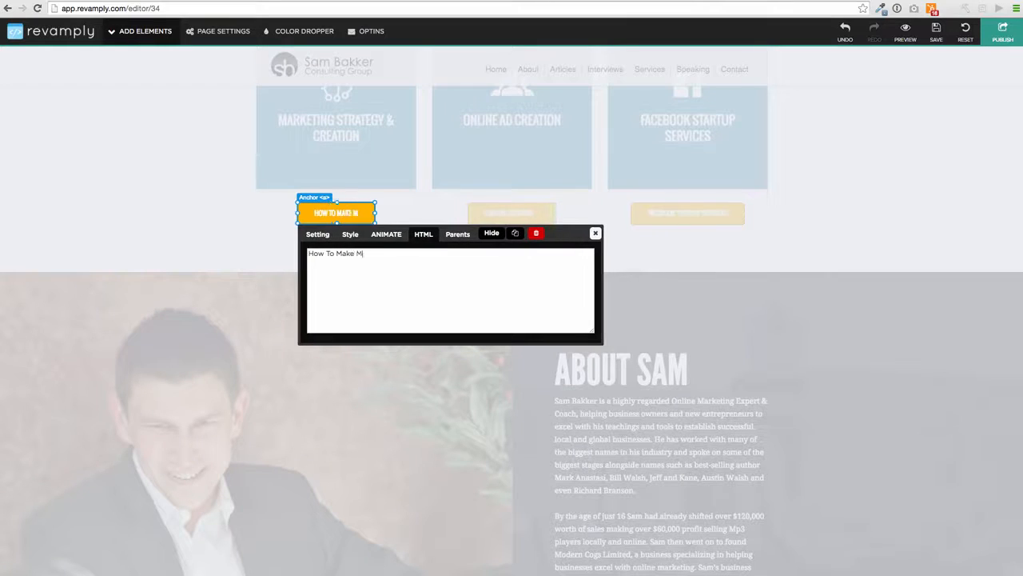
{"action": "type", "text": "oney With "}
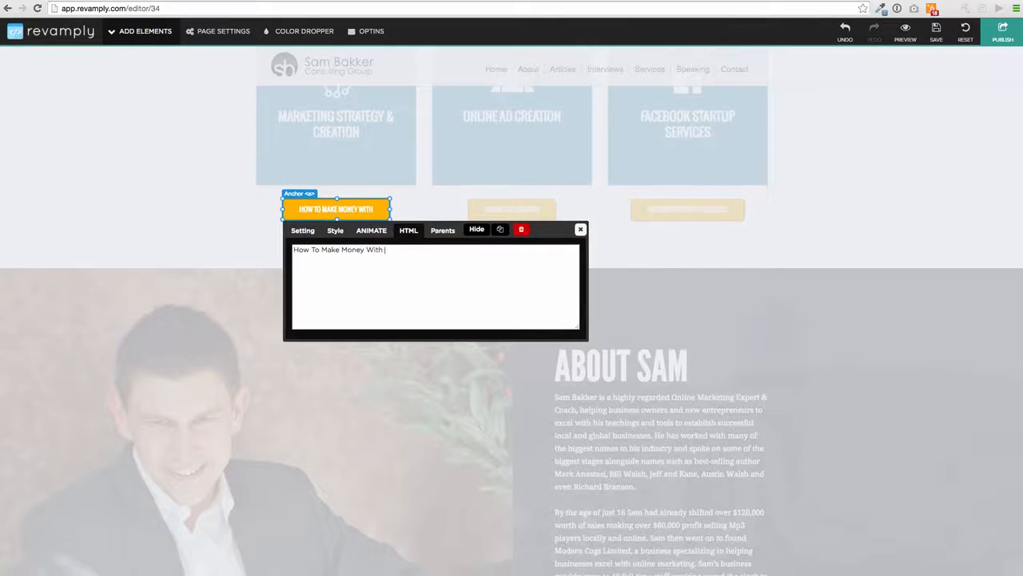
{"action": "type", "text": "Faceboo"}
{"action": "key", "text": "BackSpace"}
{"action": "key", "text": "BackSpace"}
{"action": "key", "text": "BackSpace"}
{"action": "key", "text": "BackSpace"}
{"action": "key", "text": "BackSpace"}
{"action": "key", "text": "BackSpace"}
{"action": "key", "text": "BackSpace"}
{"action": "type", "text": "Fa"}
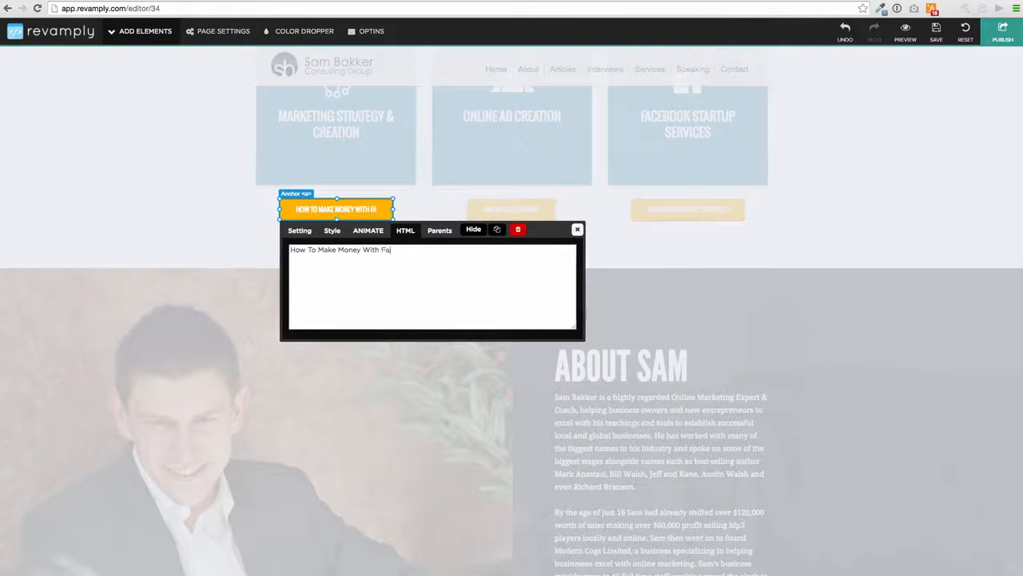
{"action": "type", "text": "cebook"}
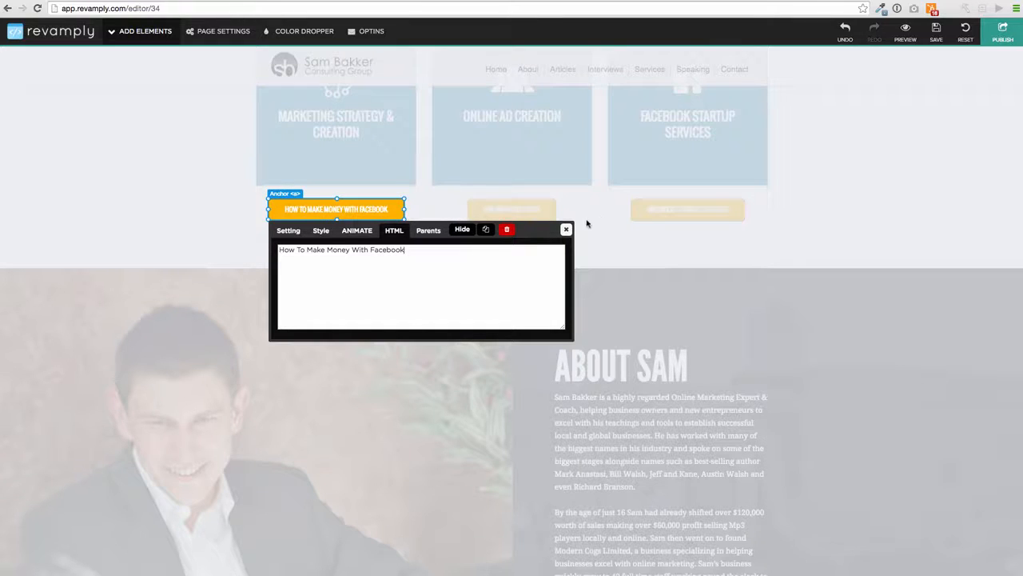
{"action": "left_click", "coordinate": [567, 230]}
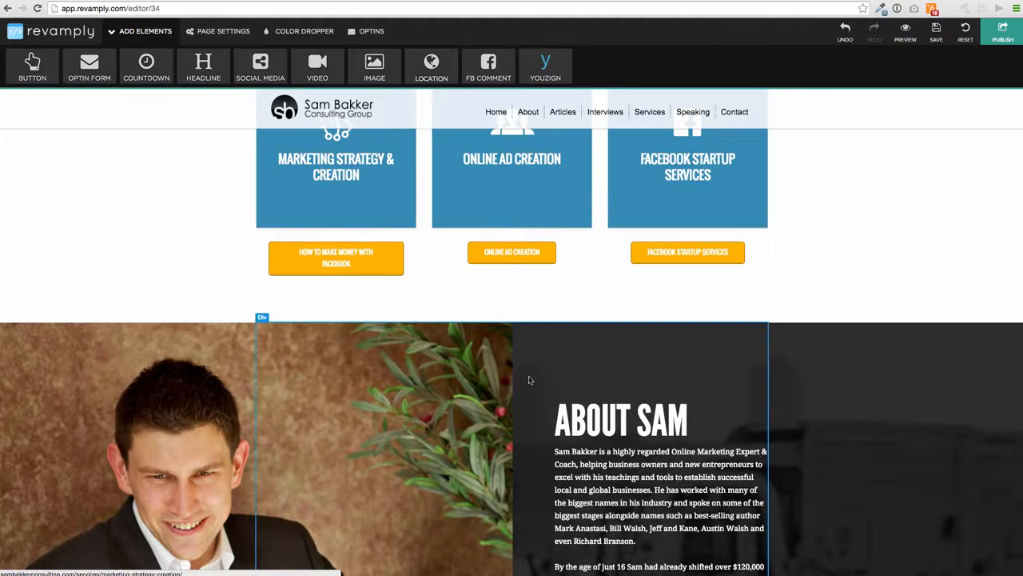
- Inspect the About paragraph's style settings and close them unchanged
{"action": "scroll", "coordinate": [528, 380], "scroll_direction": "down", "scroll_amount": 5}
{"action": "scroll", "coordinate": [605, 222], "scroll_direction": "up", "scroll_amount": 2}
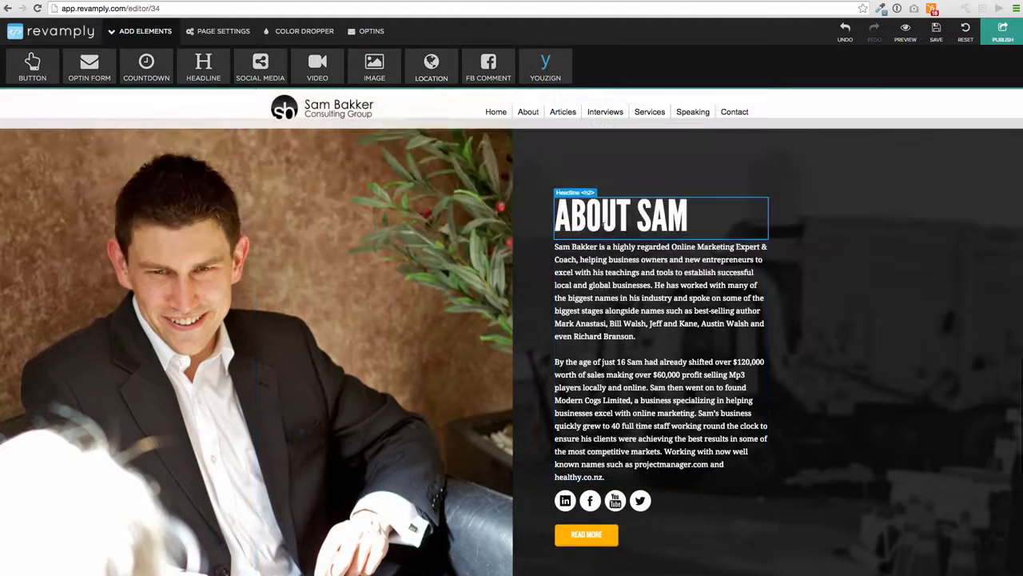
{"action": "left_click", "coordinate": [607, 248]}
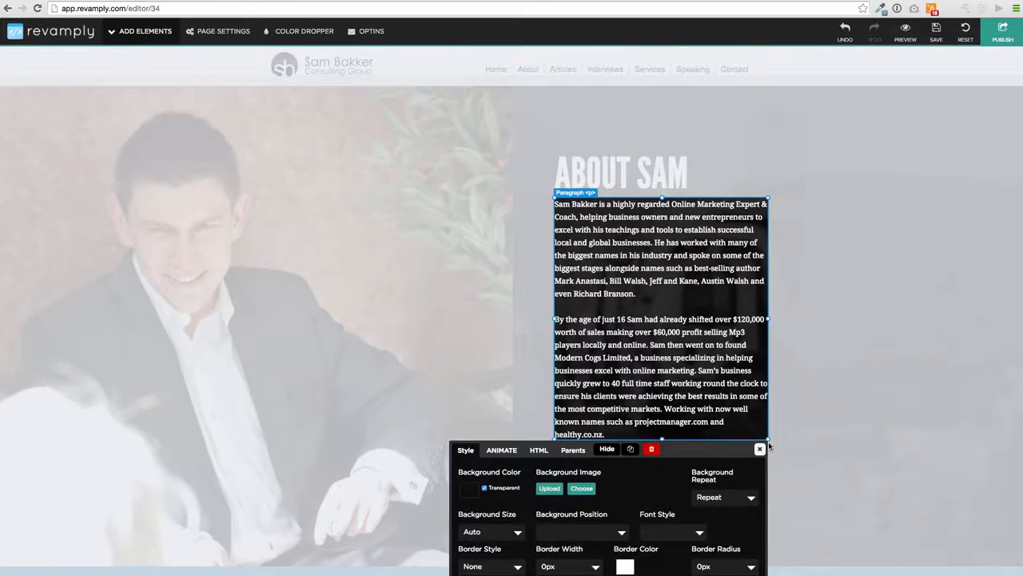
{"action": "left_click", "coordinate": [760, 448]}
{"action": "scroll", "coordinate": [559, 240], "scroll_direction": "up", "scroll_amount": 5}
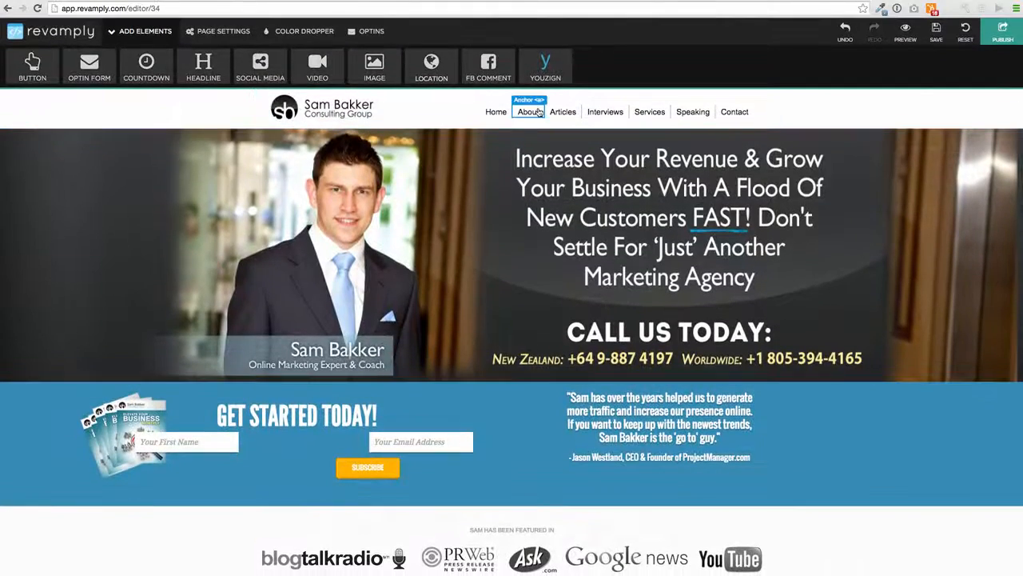
- Check the About nav link's address, then close its settings
{"action": "left_click", "coordinate": [526, 114]}
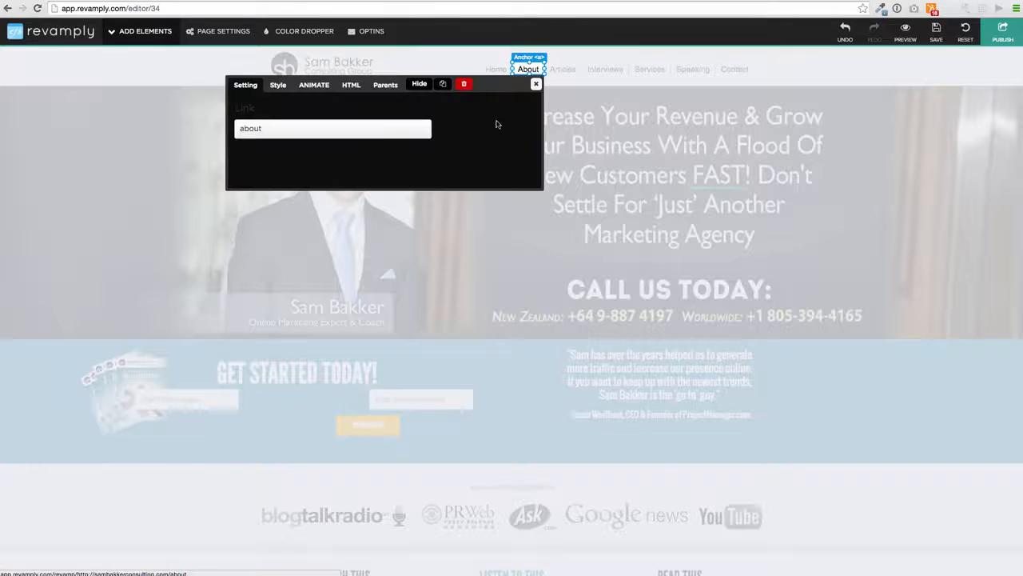
{"action": "left_click", "coordinate": [240, 128]}
{"action": "left_click_drag", "start_coordinate": [240, 128], "coordinate": [274, 131]}
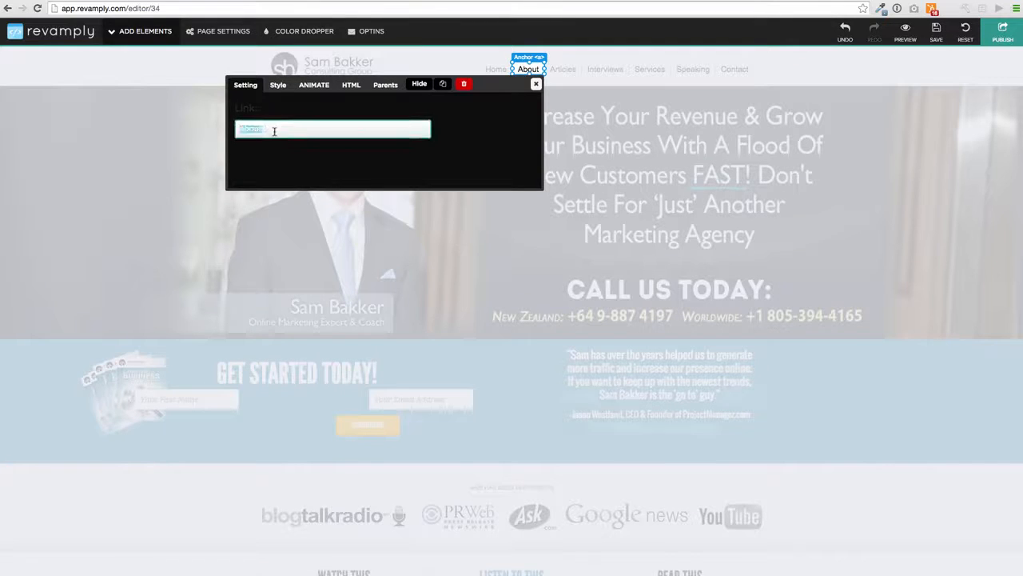
{"action": "left_click", "coordinate": [537, 83]}
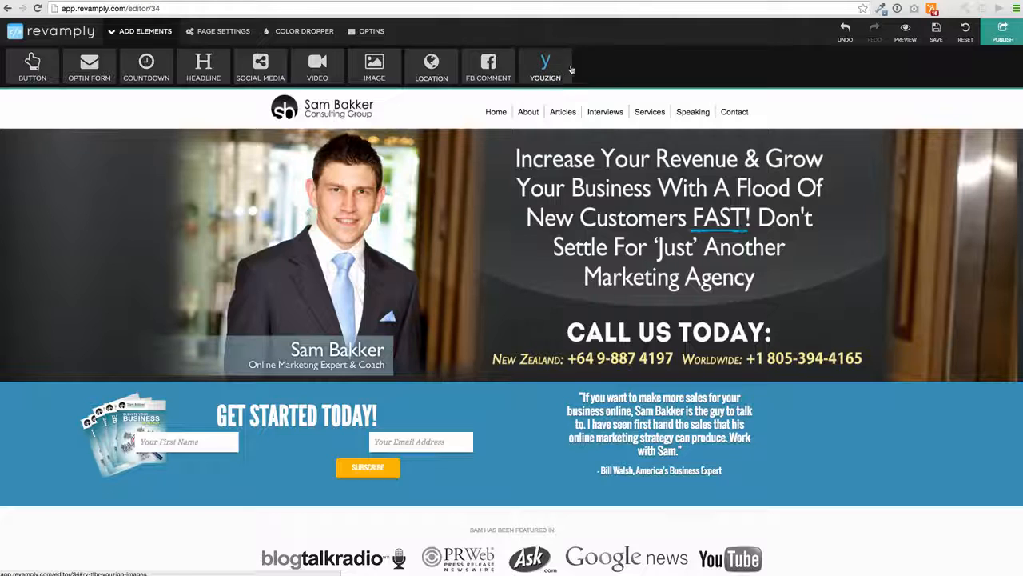
- Relabel the Articles nav link to 'Blog'
{"action": "left_click", "coordinate": [562, 110]}
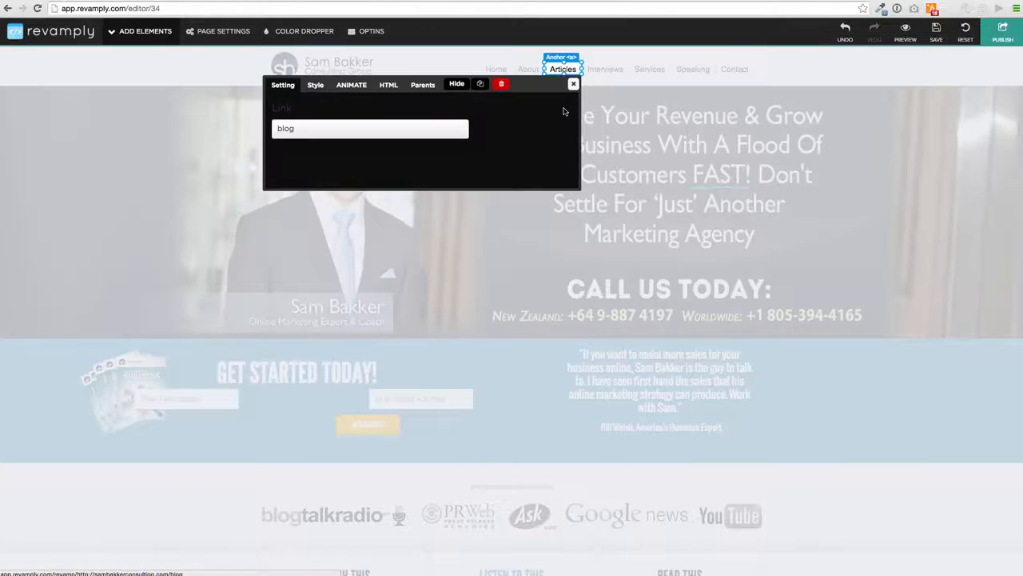
{"action": "left_click", "coordinate": [389, 129]}
{"action": "left_click", "coordinate": [388, 87]}
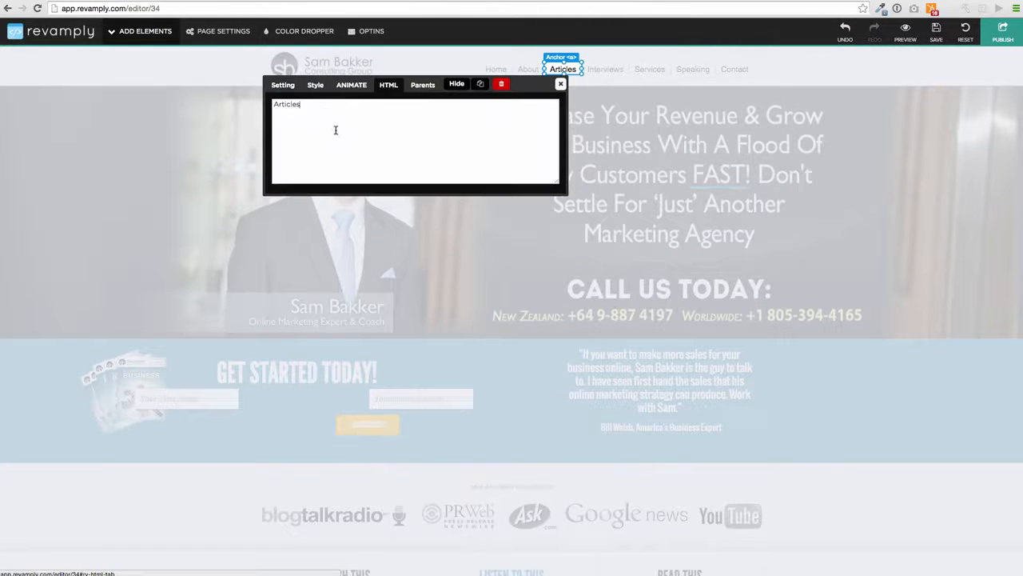
{"action": "left_click_drag", "start_coordinate": [347, 115], "coordinate": [223, 96]}
{"action": "type", "text": "Blog"}
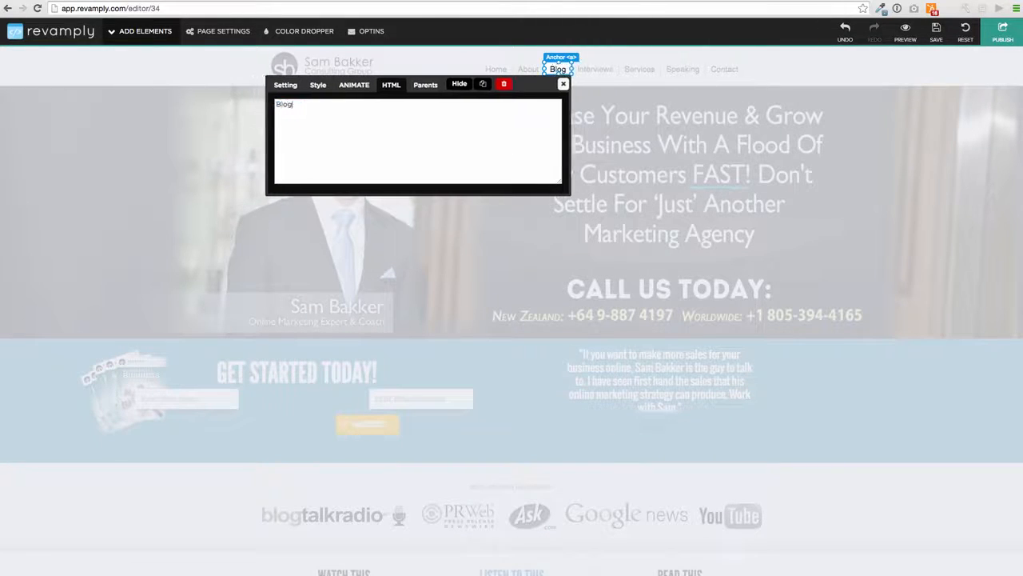
{"action": "left_click", "coordinate": [565, 84]}
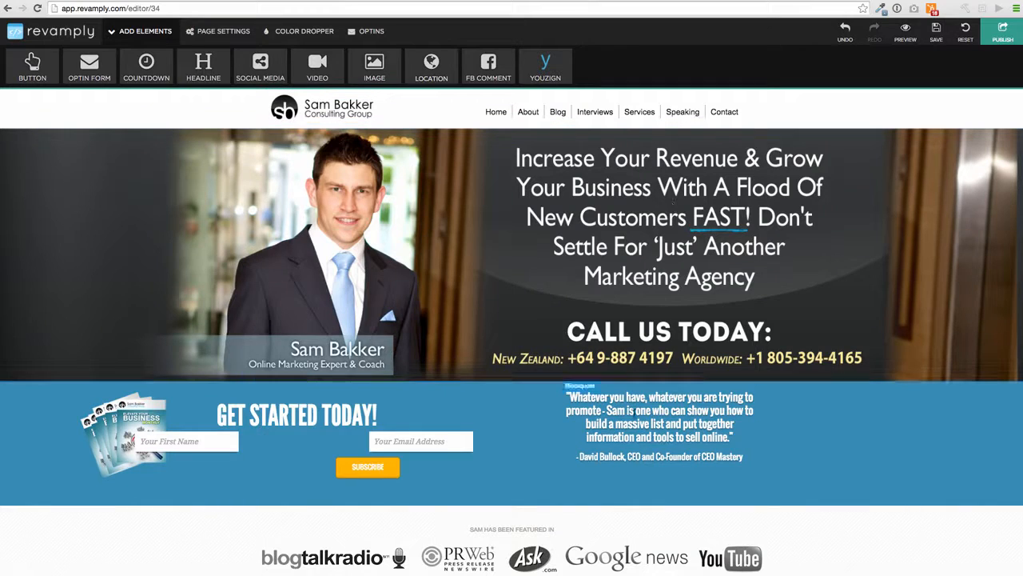
- View the testimonial quote's text, close it unchanged, and scroll down the page
{"action": "left_click", "coordinate": [631, 398]}
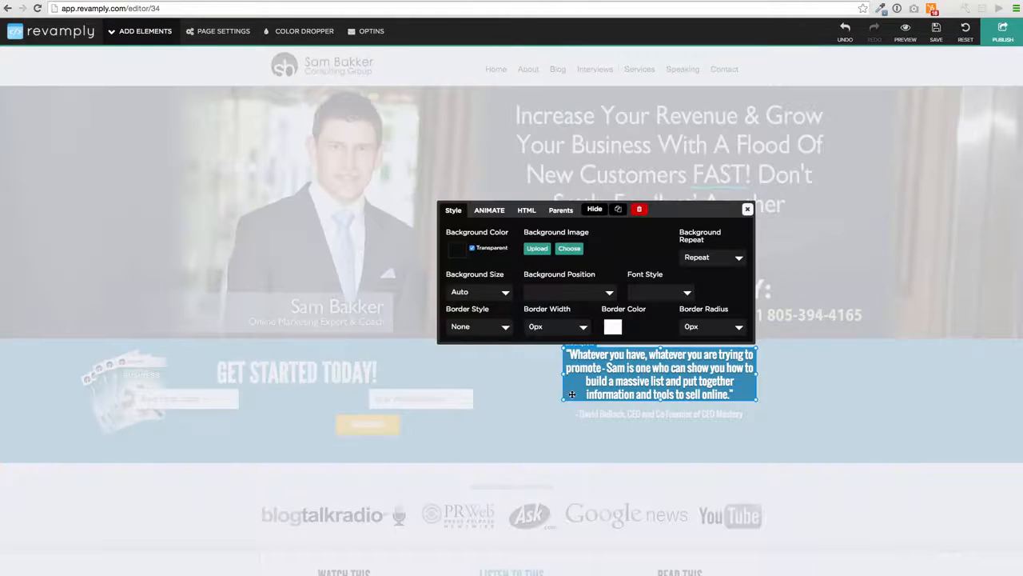
{"action": "left_click", "coordinate": [527, 209]}
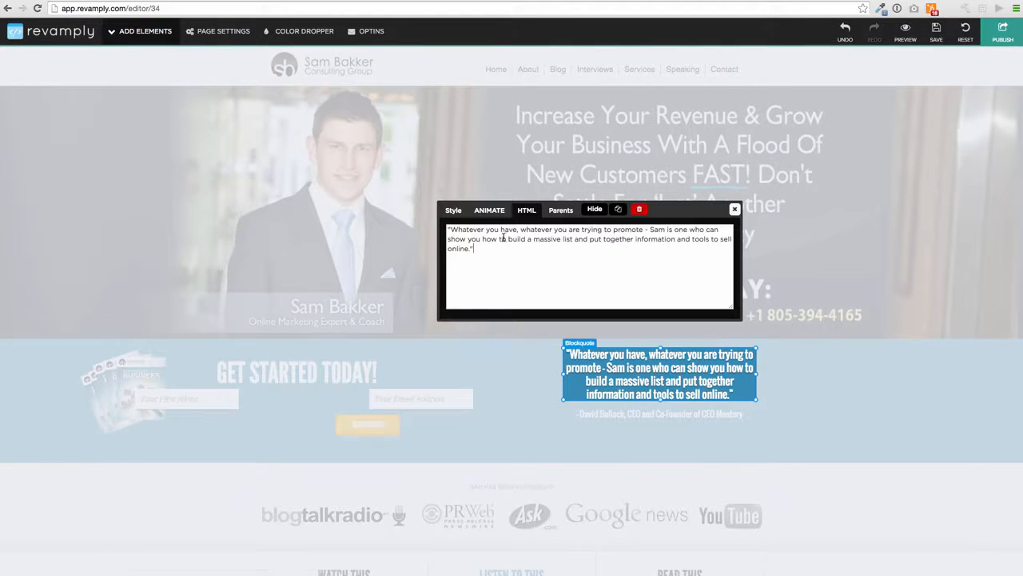
{"action": "left_click", "coordinate": [735, 208]}
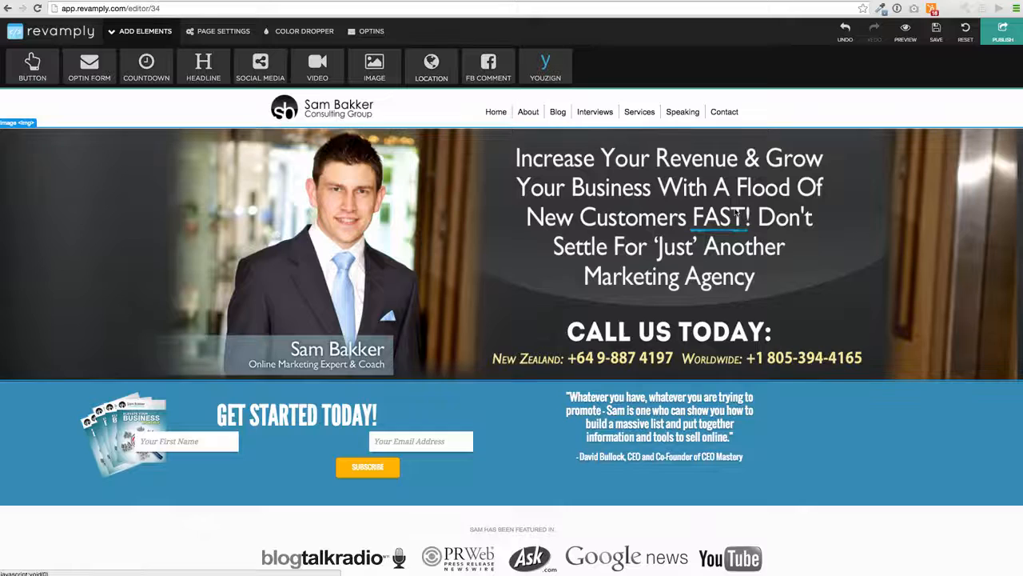
{"action": "scroll", "coordinate": [734, 212], "scroll_direction": "down", "scroll_amount": 10}
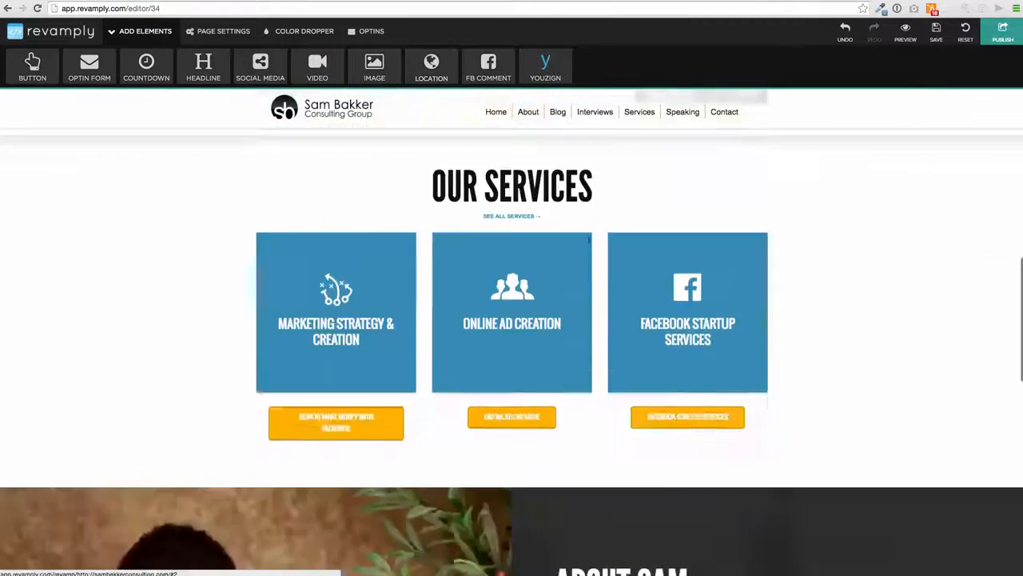
{"action": "scroll", "coordinate": [511, 320], "scroll_direction": "down", "scroll_amount": 8}
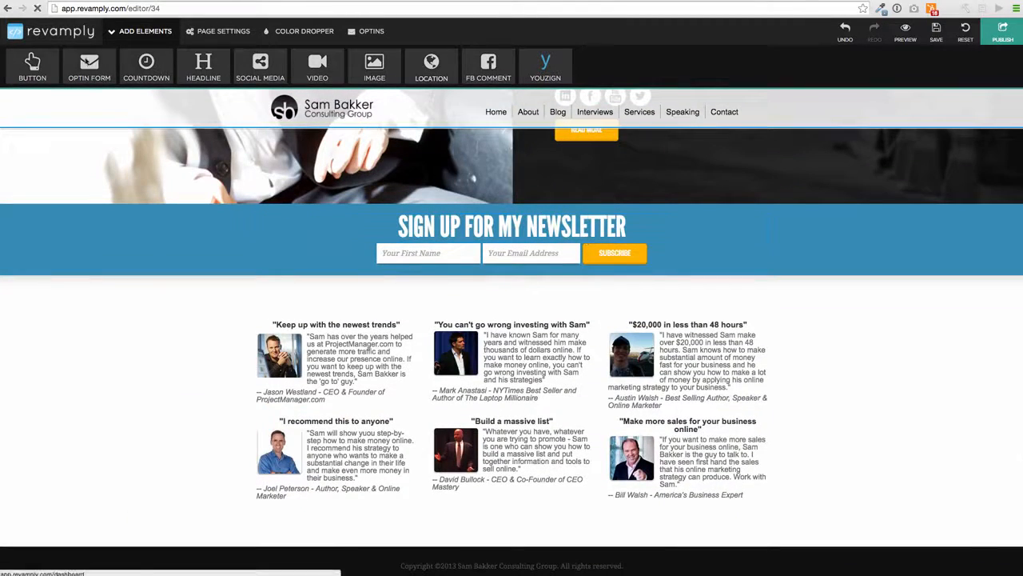